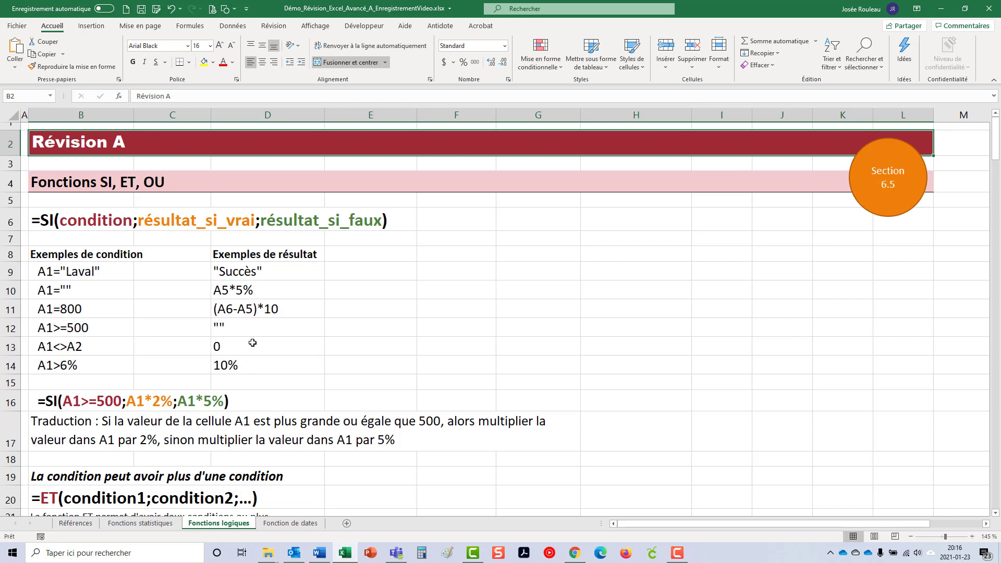
- Review the notes on SI, ET, OU, nested SI and SI.CONDITIONS syntax and the comparison operators, down to Exemples 1 and 2
scroll(164, 343, "down", 2)
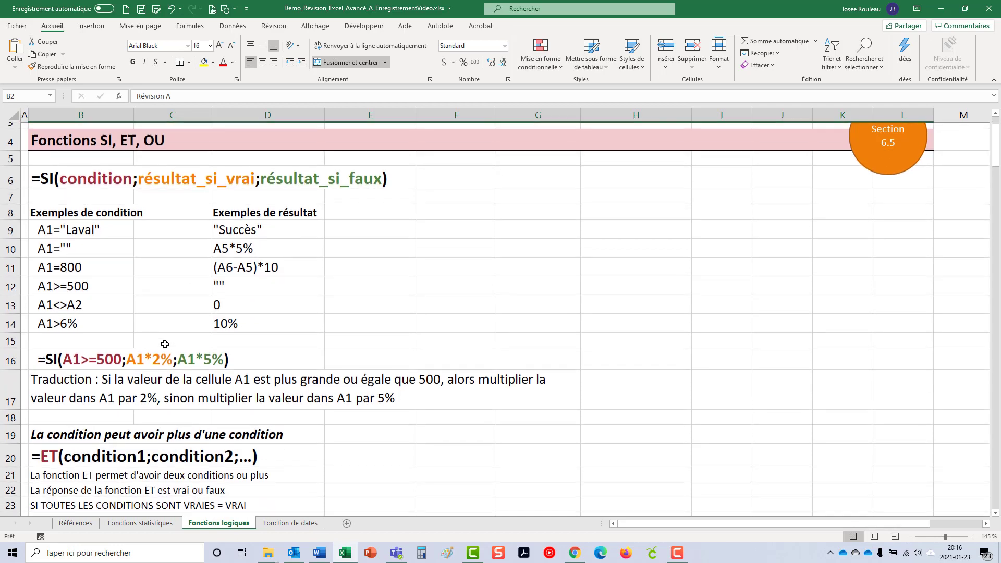
scroll(165, 343, "down", 4)
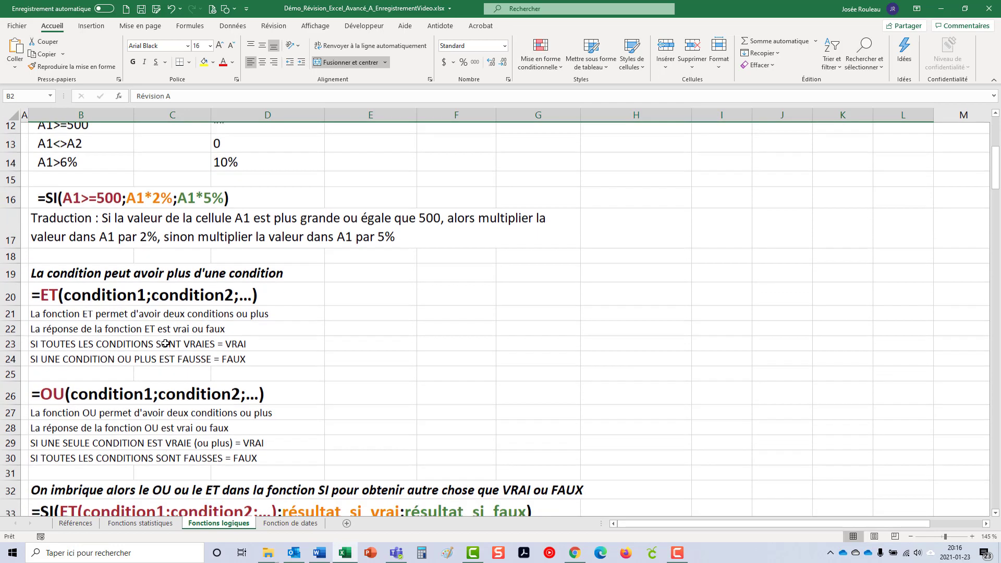
scroll(165, 343, "down", 1)
scroll(164, 343, "up", 2)
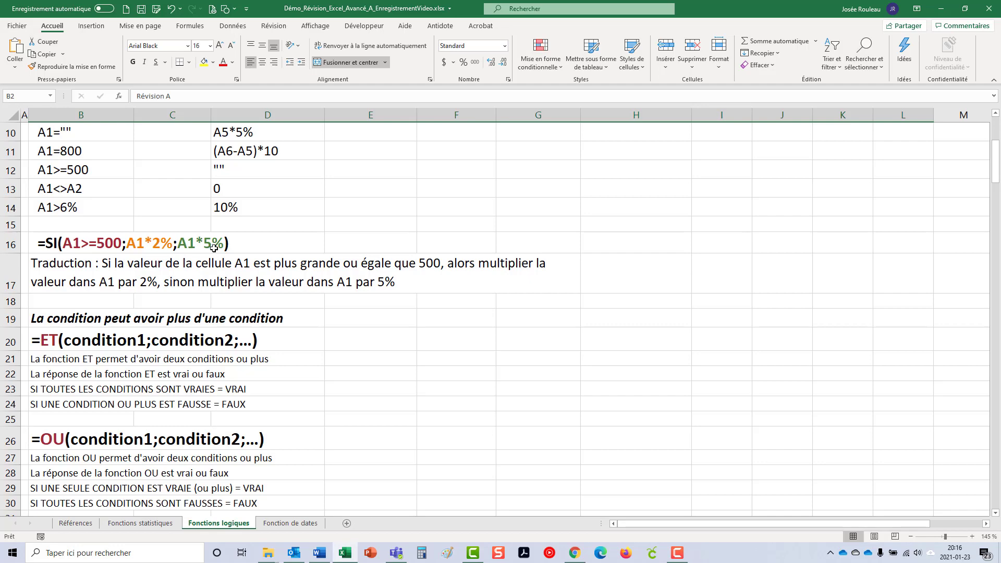
scroll(213, 245, "down", 1)
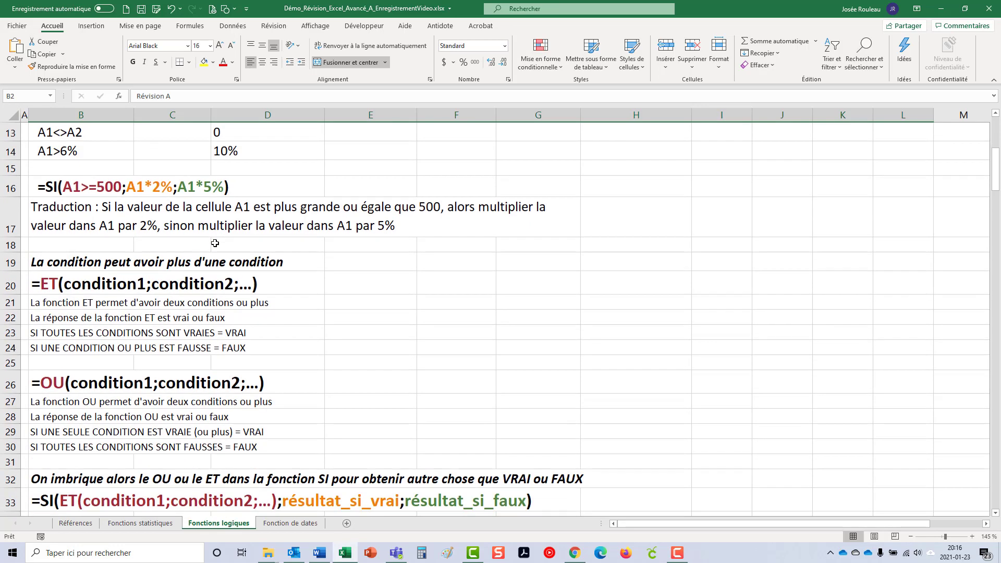
scroll(214, 243, "down", 1)
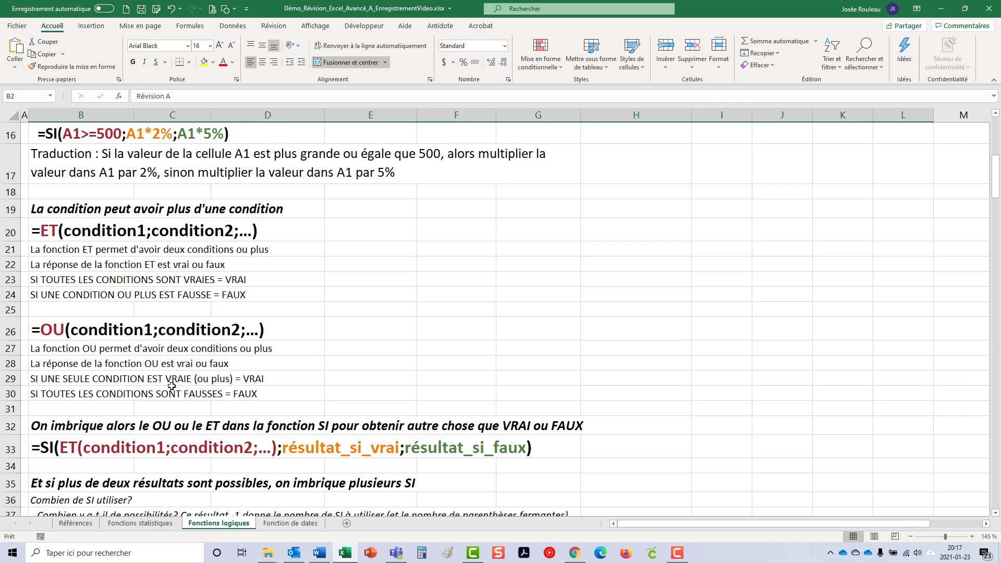
scroll(169, 383, "down", 1)
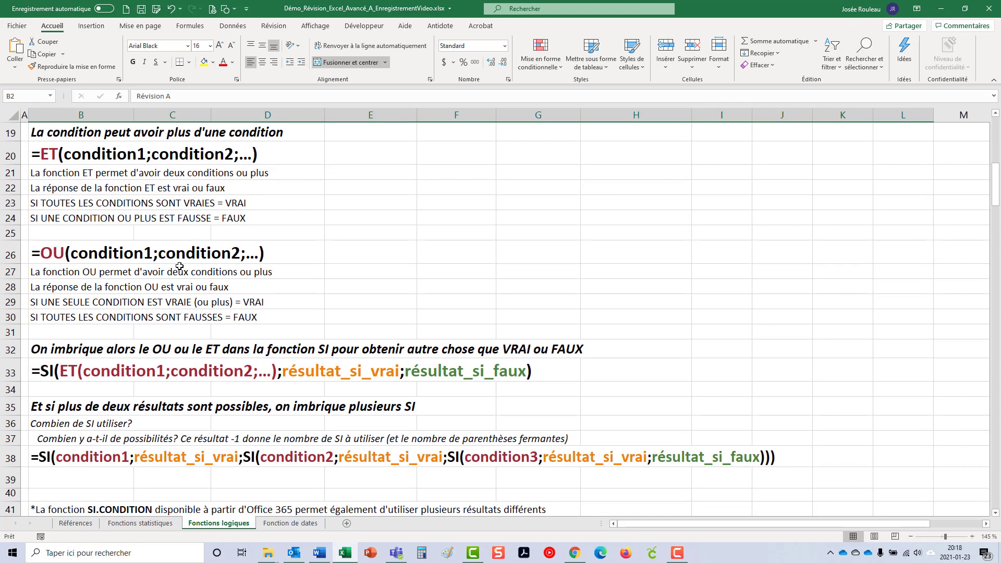
scroll(171, 311, "down", 2)
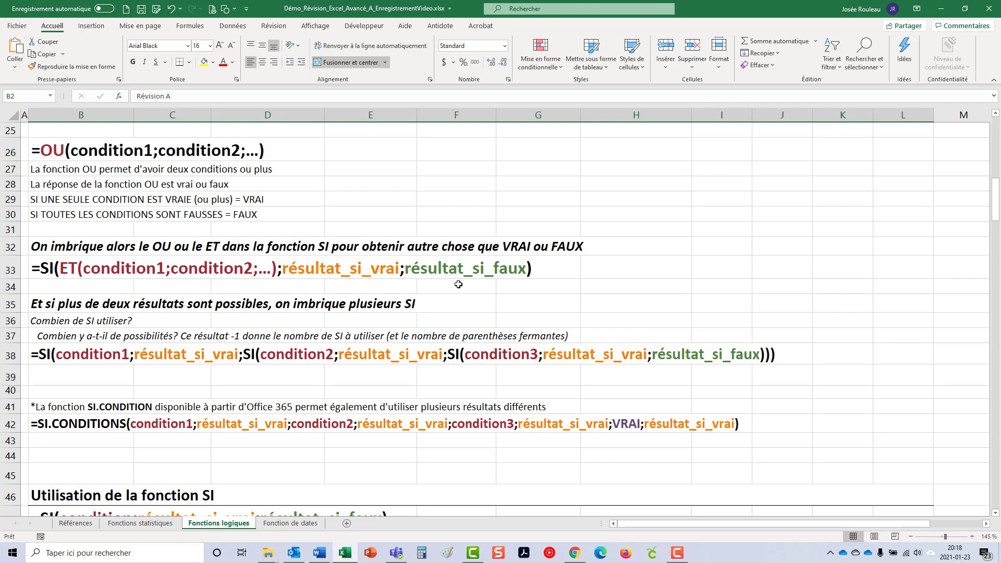
scroll(450, 278, "down", 1)
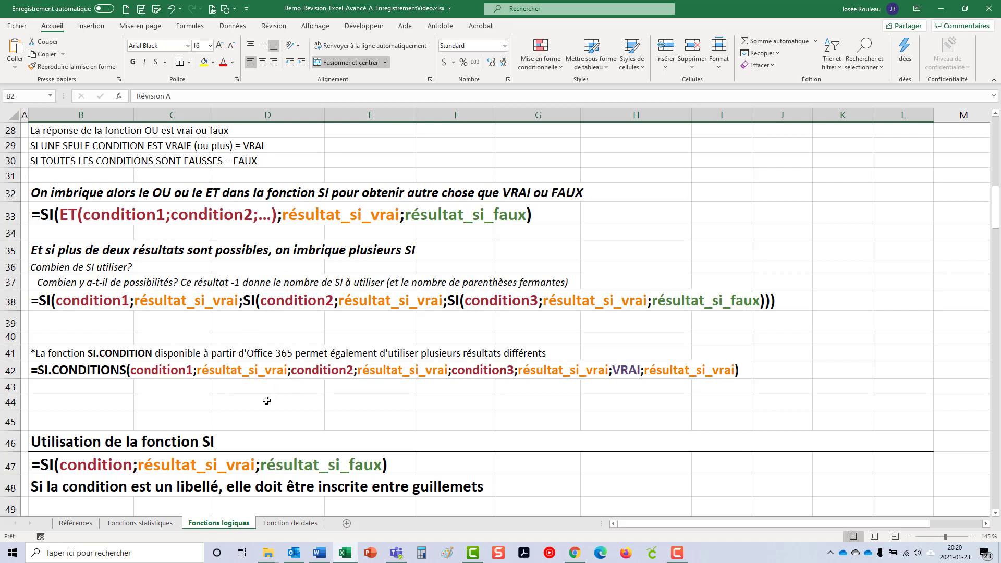
scroll(244, 404, "down", 6)
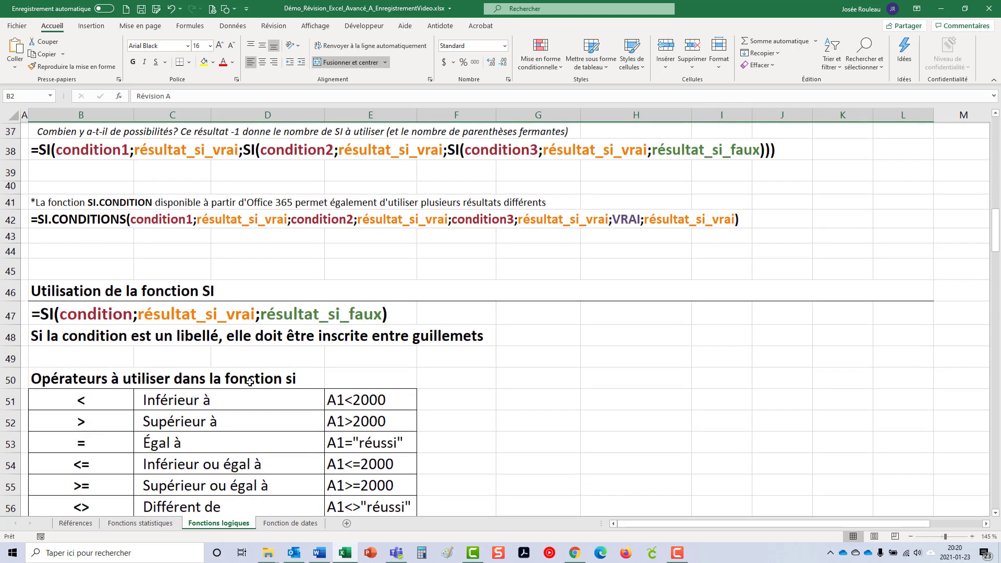
scroll(250, 381, "down", 1)
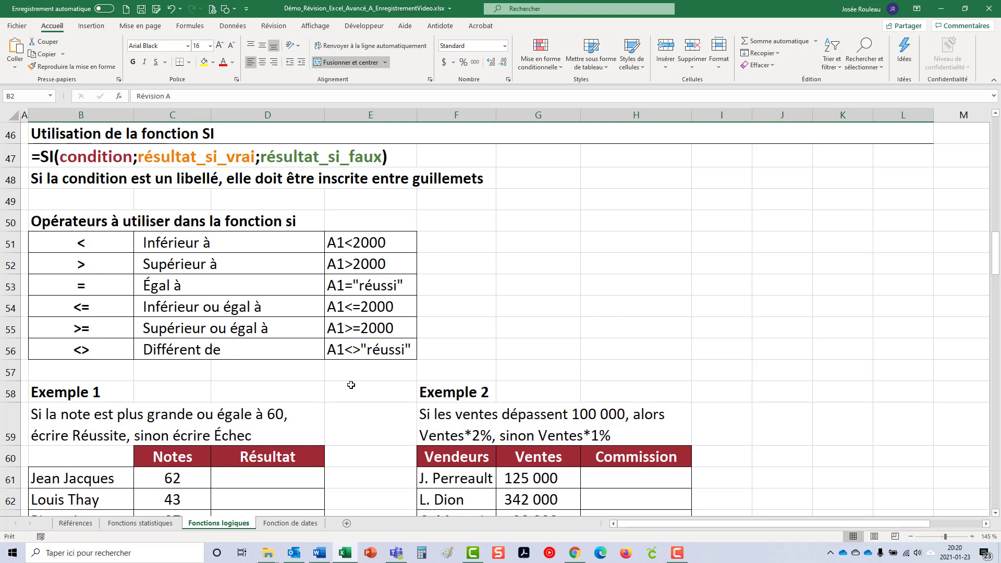
scroll(351, 384, "down", 4)
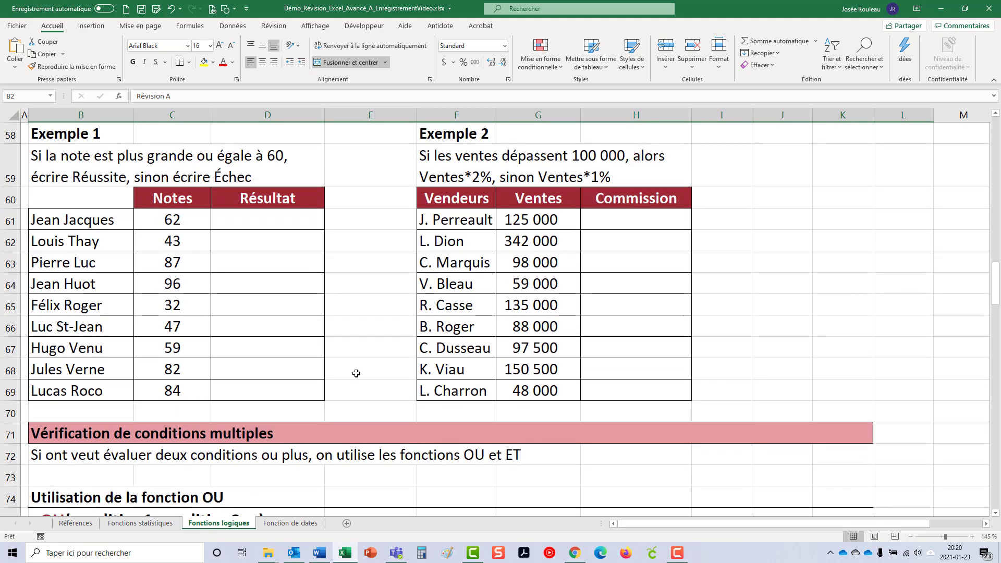
- In D61, enter the formula =SI(C61>=60;"Réussite";"Échec") for the first student's result in Exemple 1
left_click(270, 218)
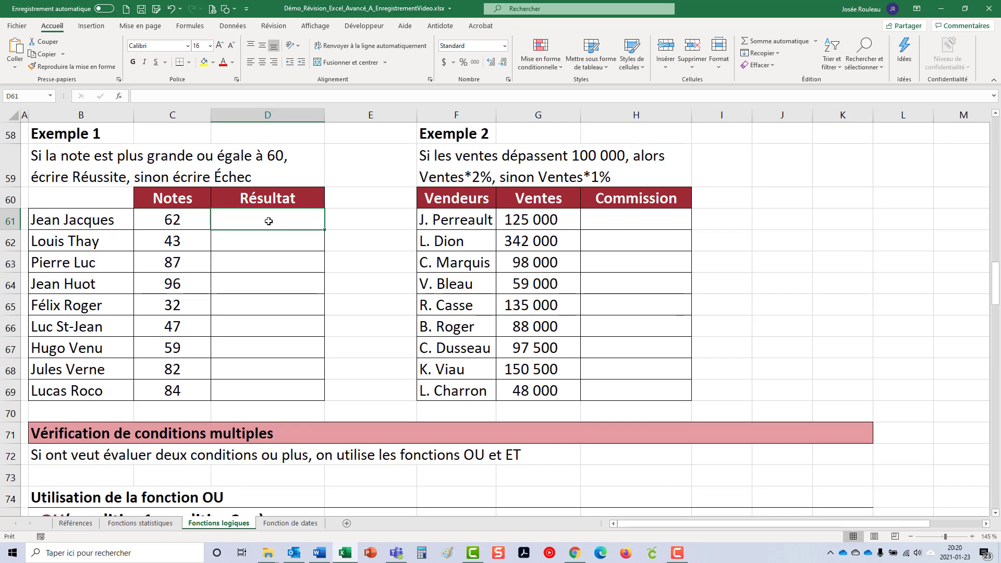
type("=SI(")
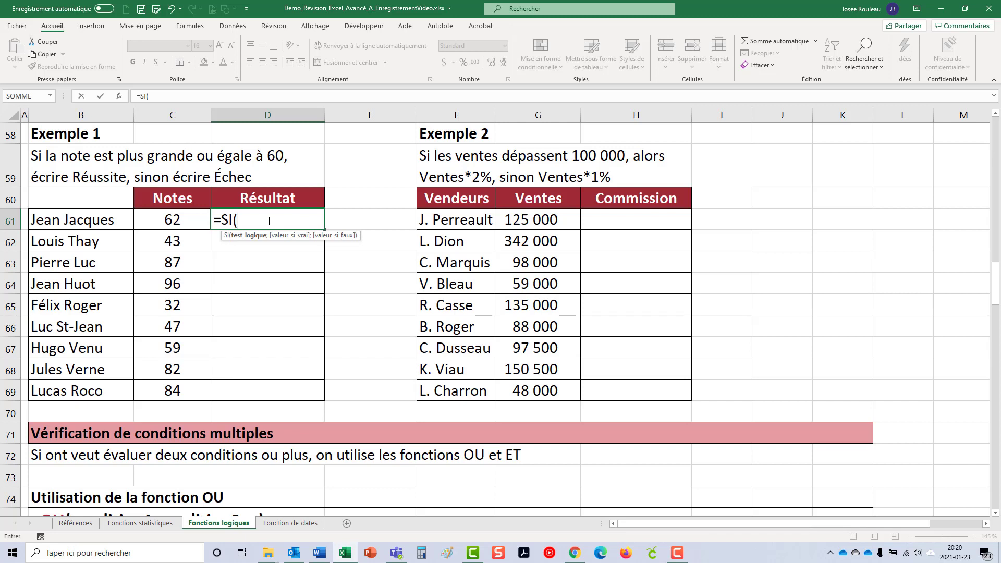
left_click(195, 218)
type(">=")
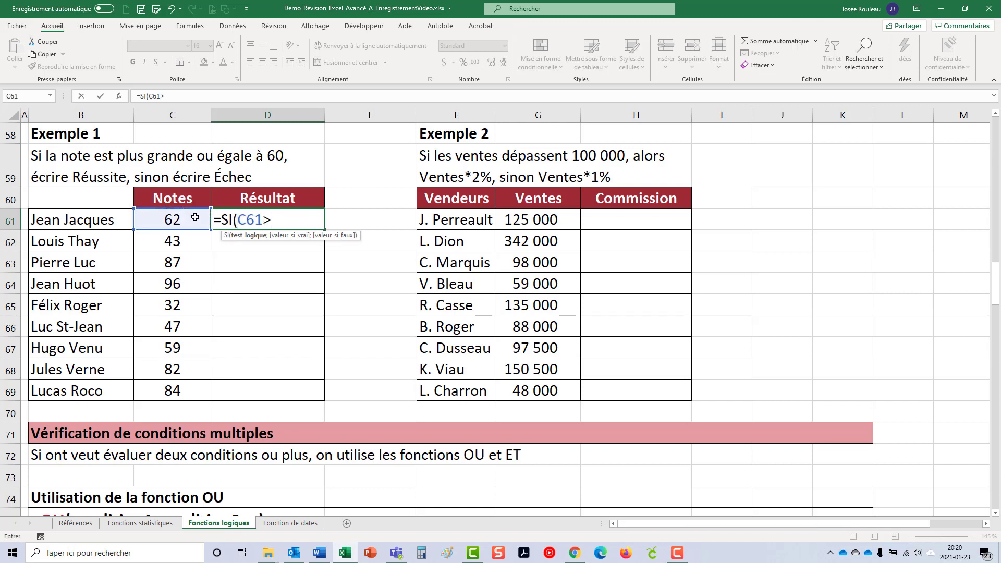
type("60;")
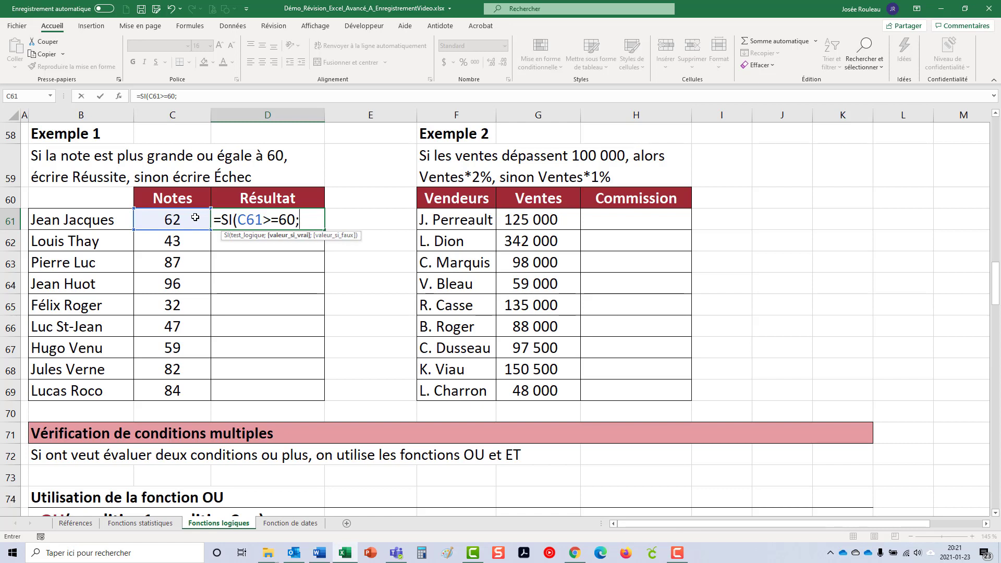
type("\"Réussite\"")
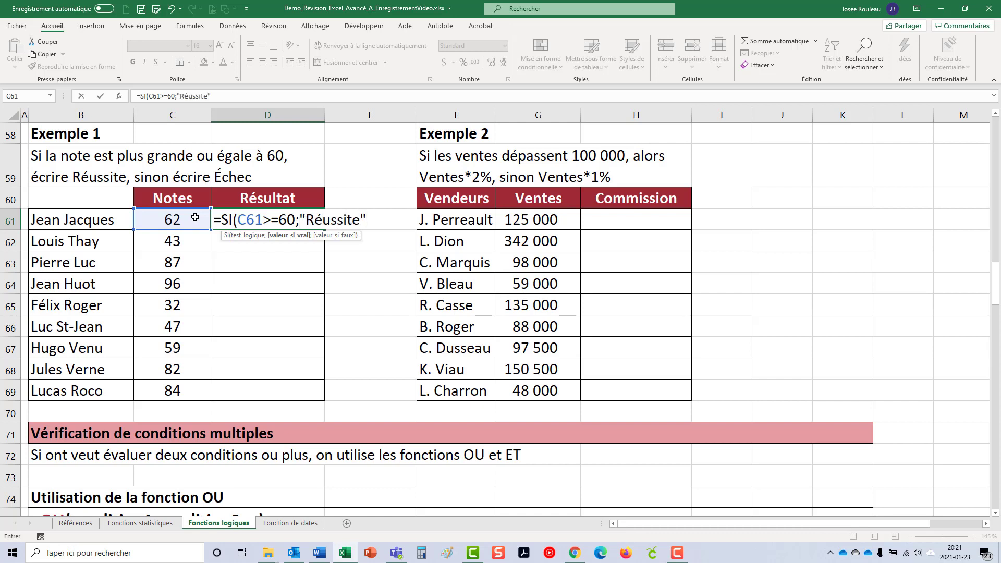
type(";\"Échec")
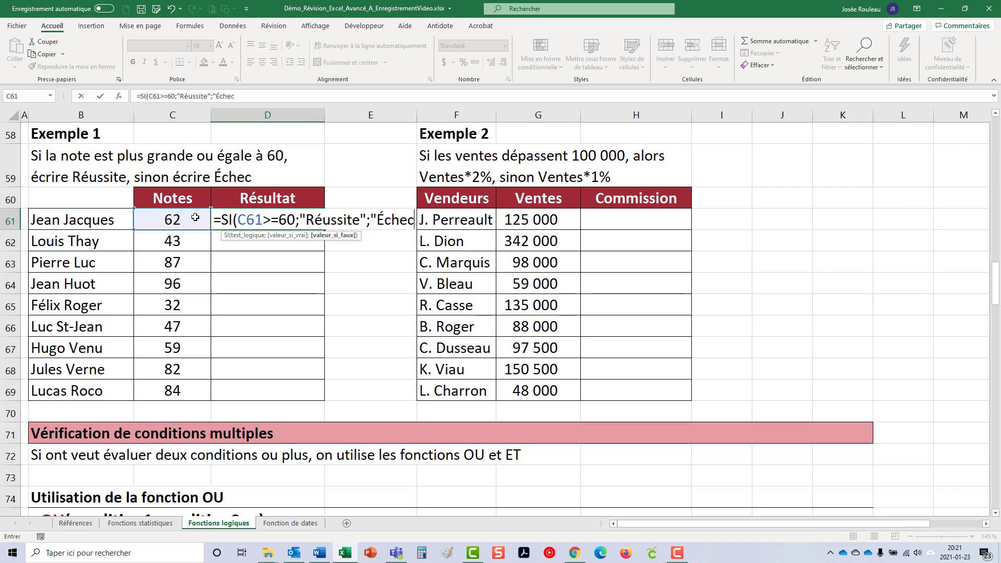
type("\")")
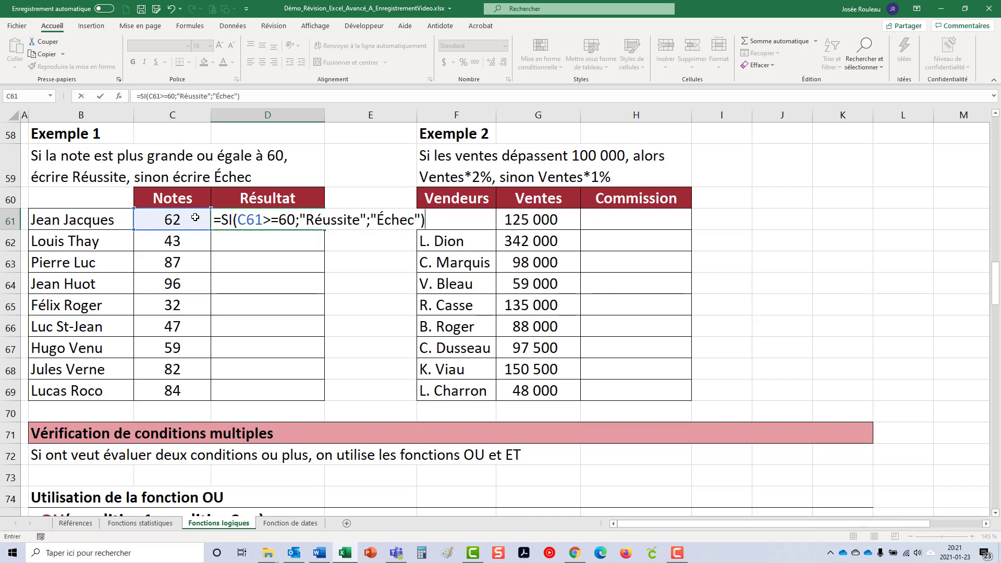
key("Return")
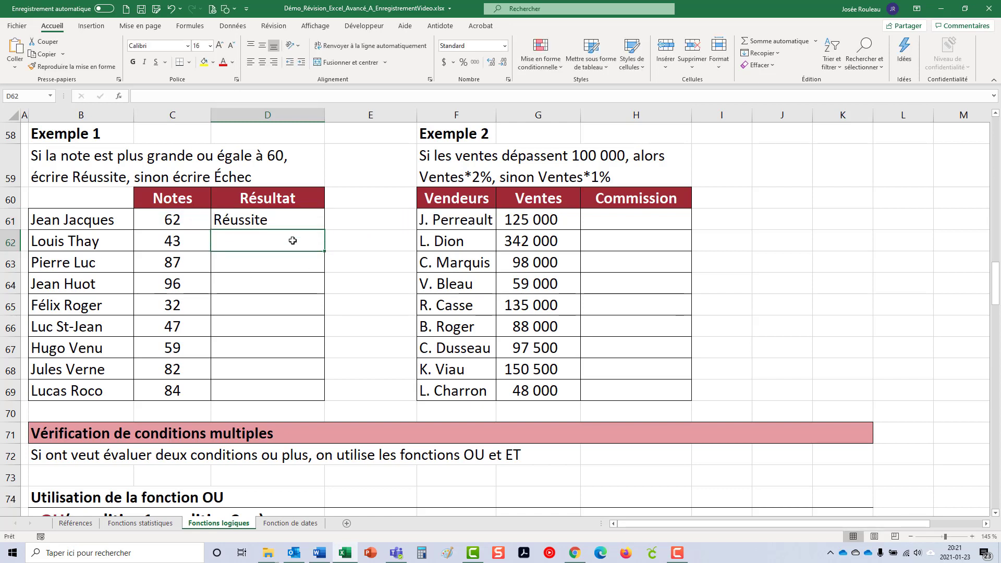
- Fill the Résultat formula from D61 down through D69
left_click(296, 219)
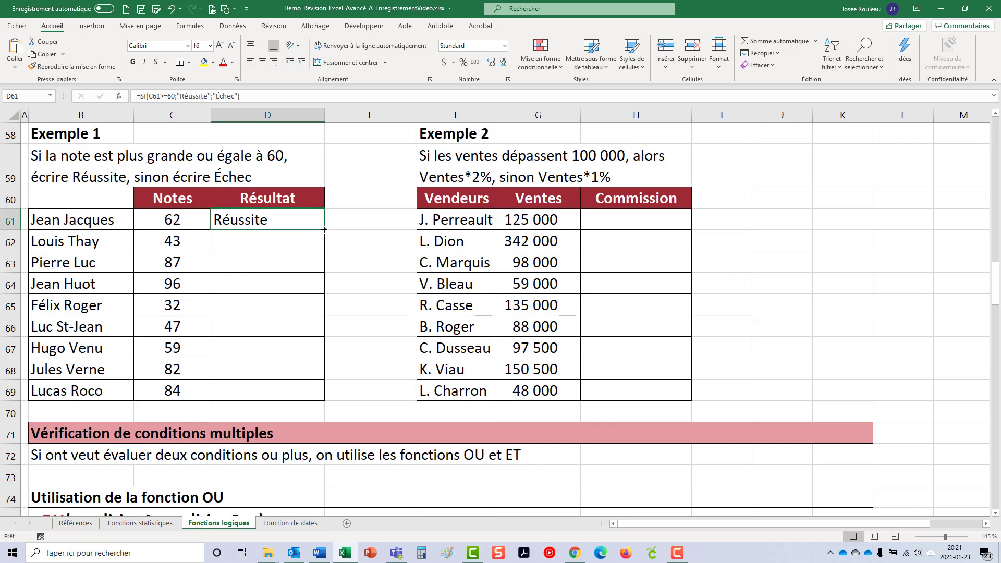
double_click(324, 229)
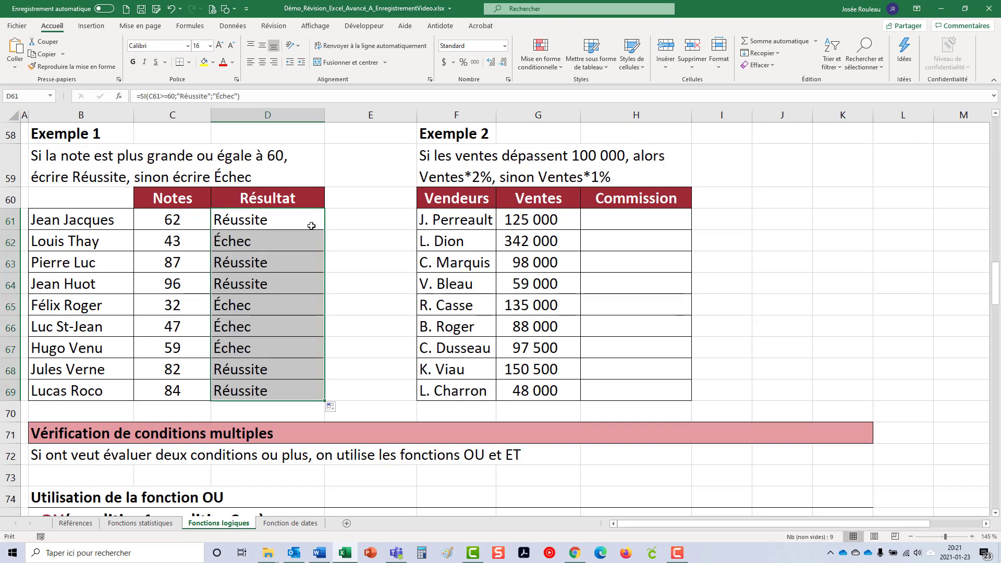
left_click(308, 225)
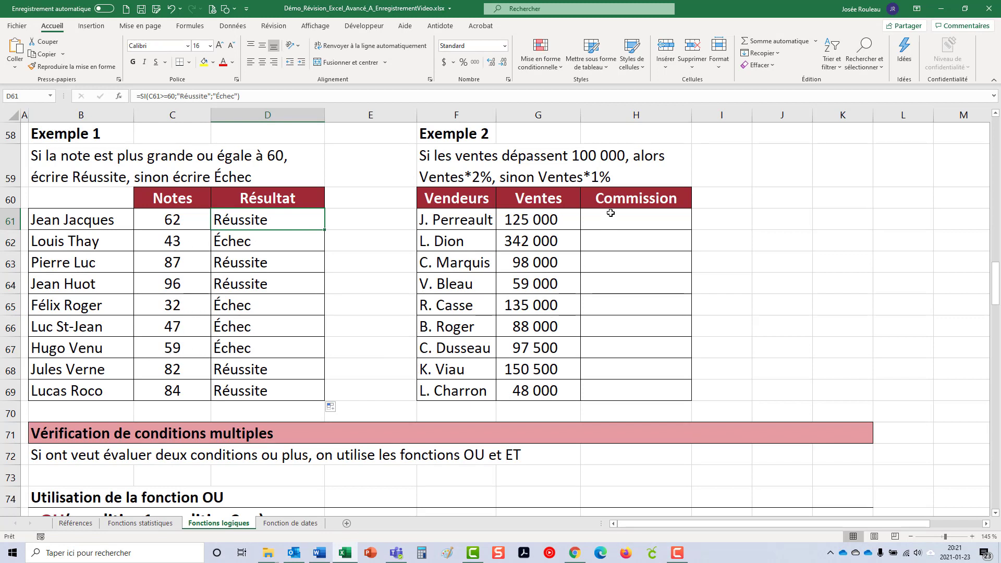
- In H61, enter the formula =SI(G61>100000;G61*2%;G61*1%) for the first seller's commission in Exemple 2
left_click(608, 216)
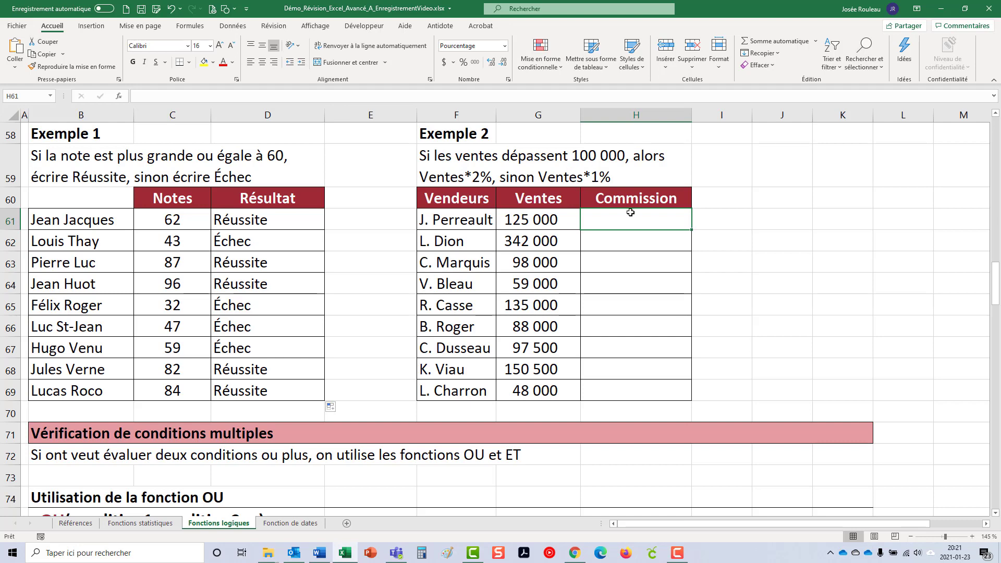
type("=SI")
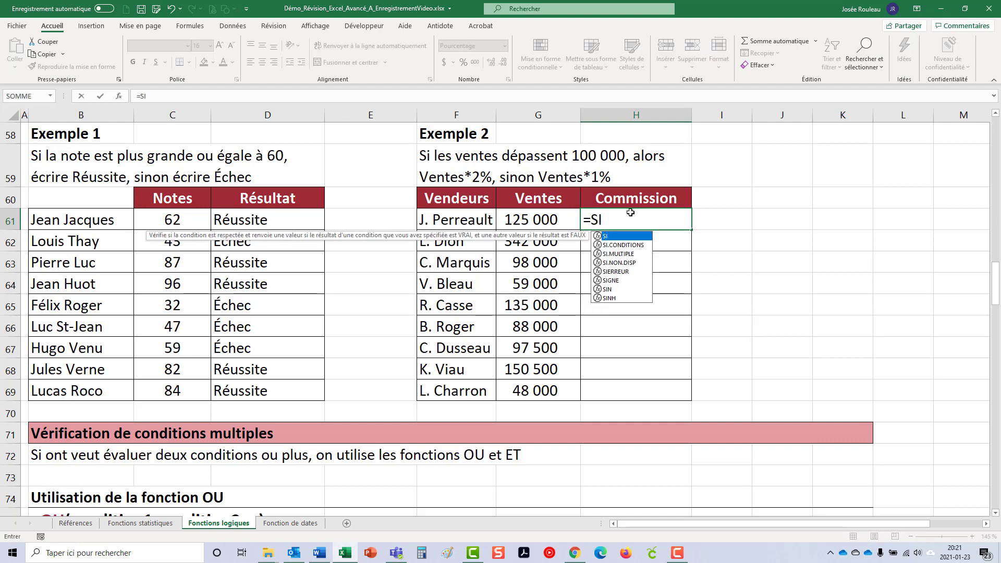
type("(")
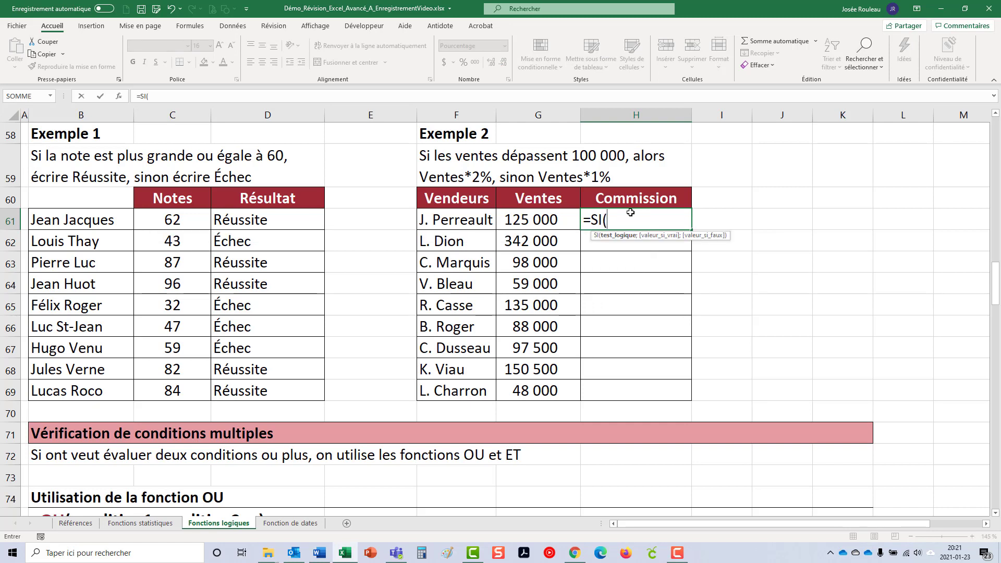
left_click(532, 218)
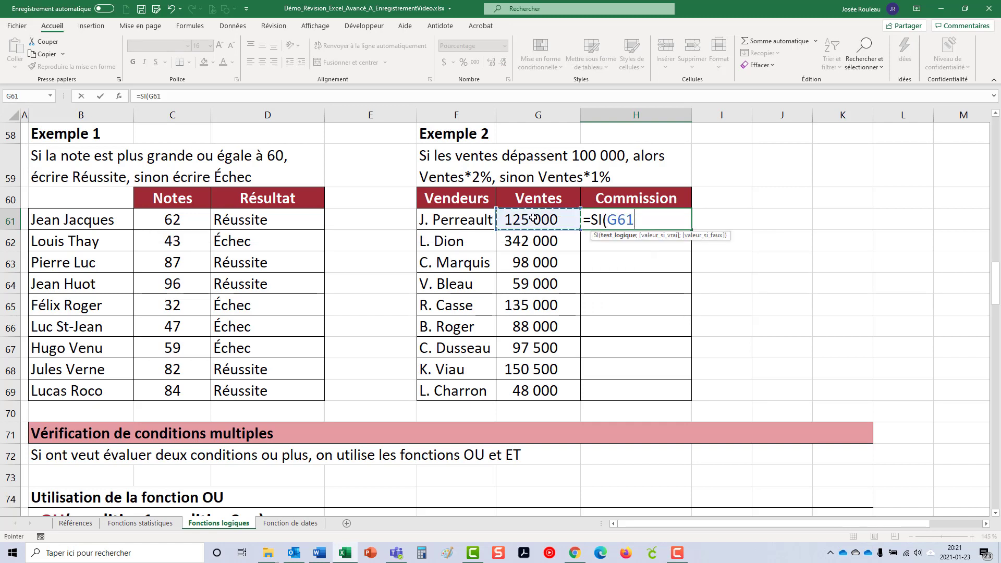
type(">1000")
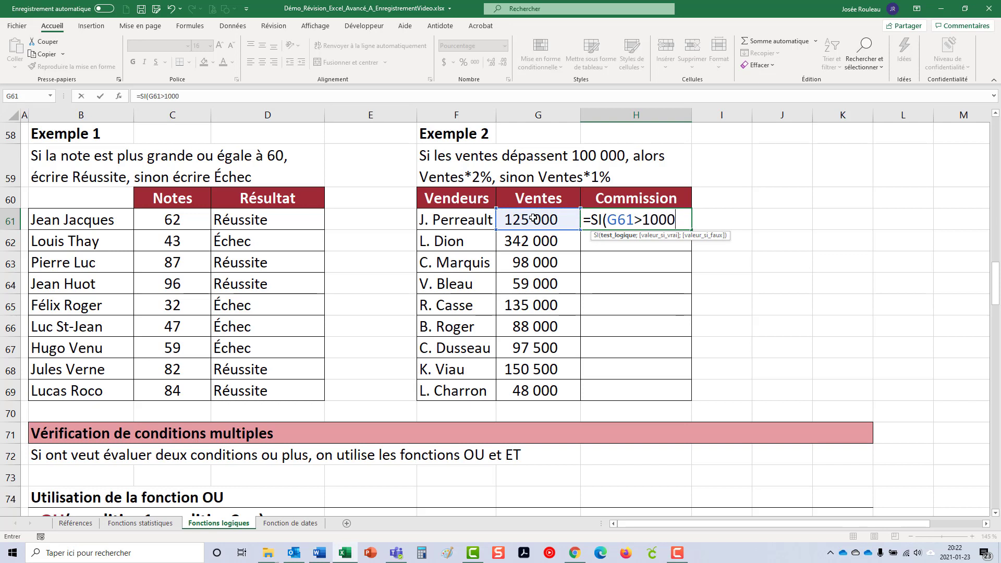
type("00;")
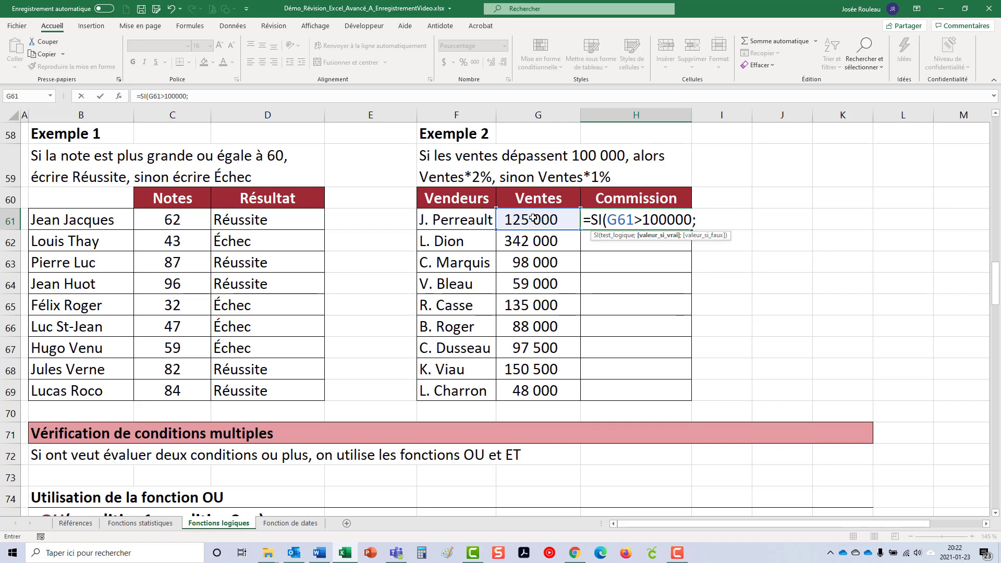
left_click(532, 218)
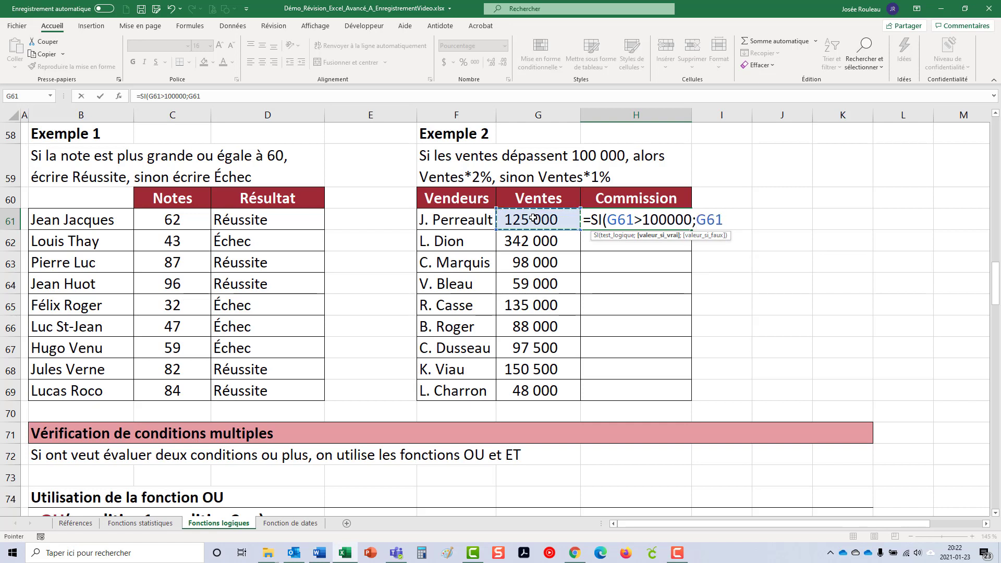
type("*2%")
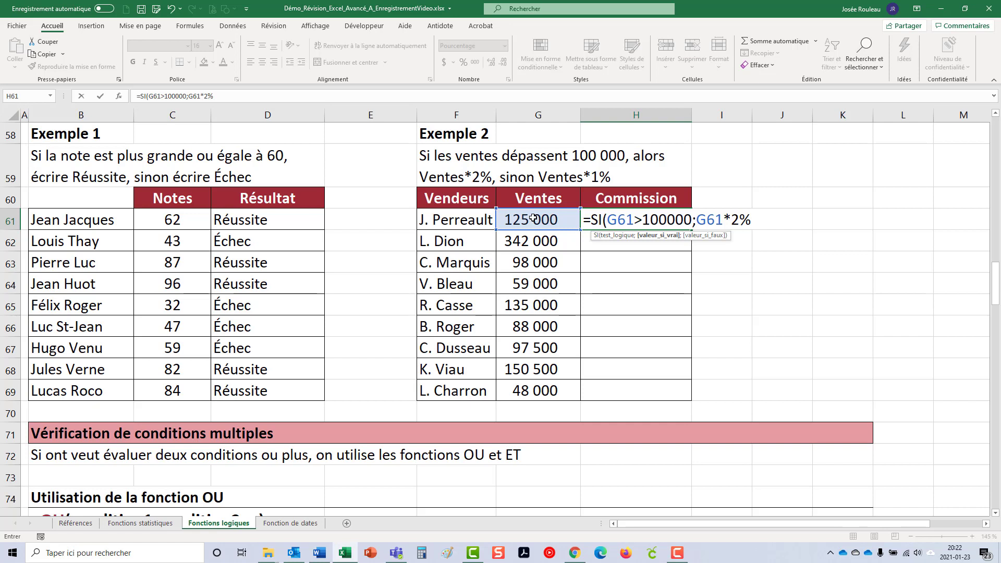
type(";")
left_click(533, 218)
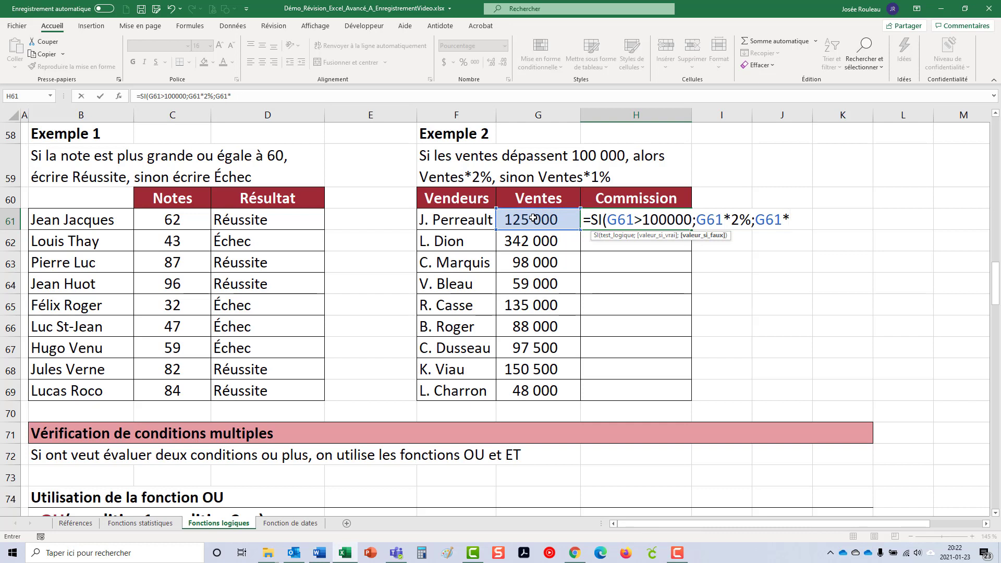
type("%)")
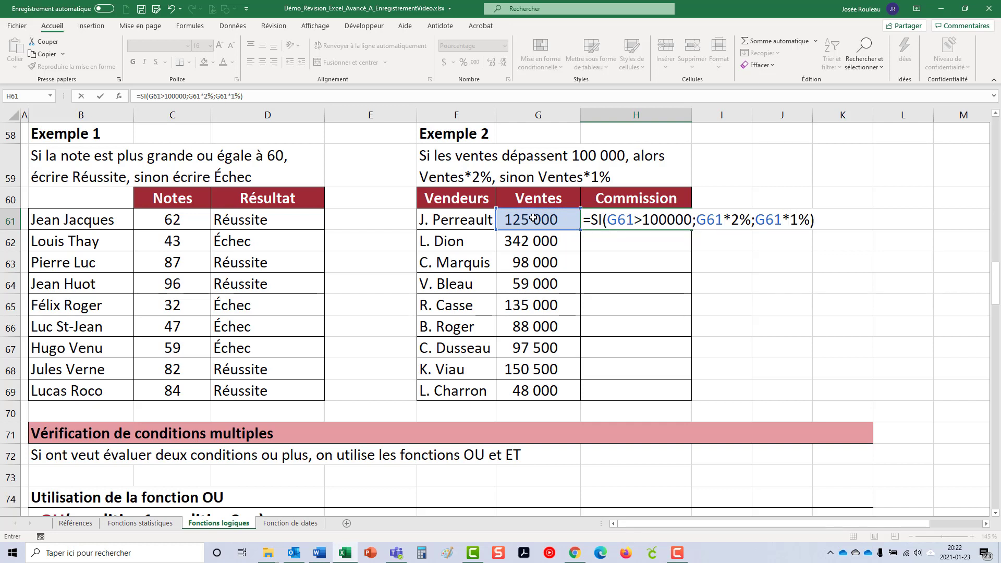
key("Return")
- Apply the Monétaire number format to commission cell H61
left_click(644, 219)
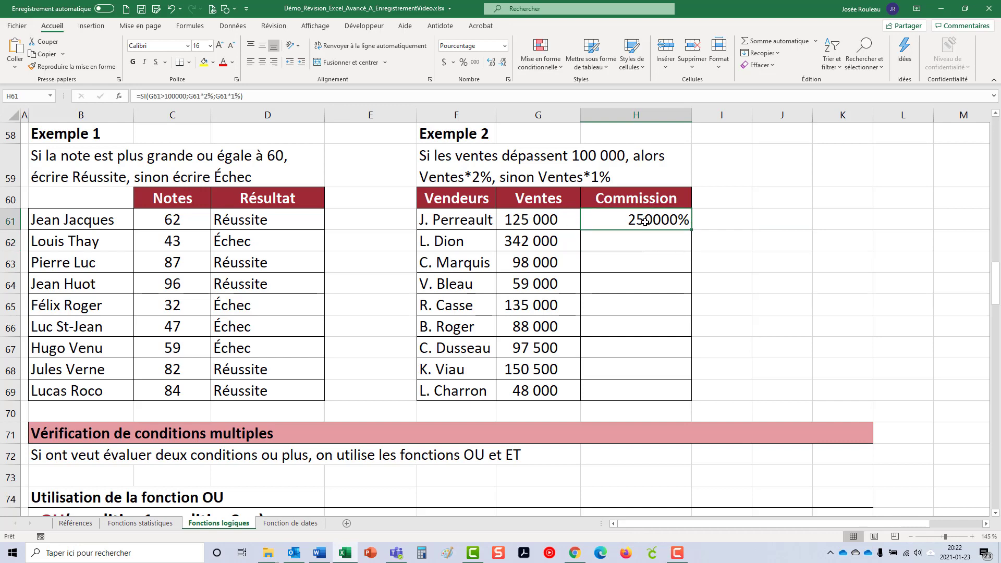
left_click(505, 46)
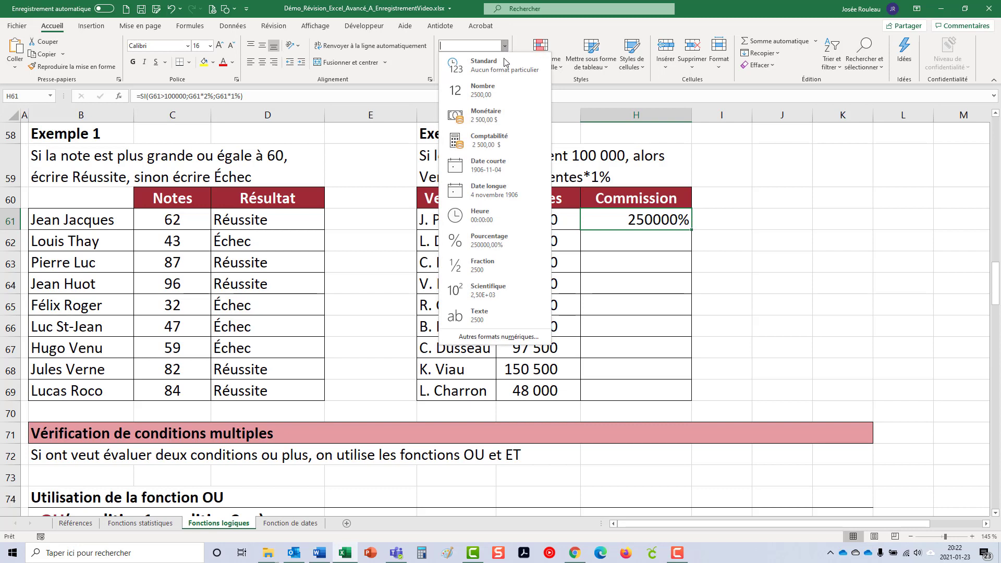
left_click(510, 120)
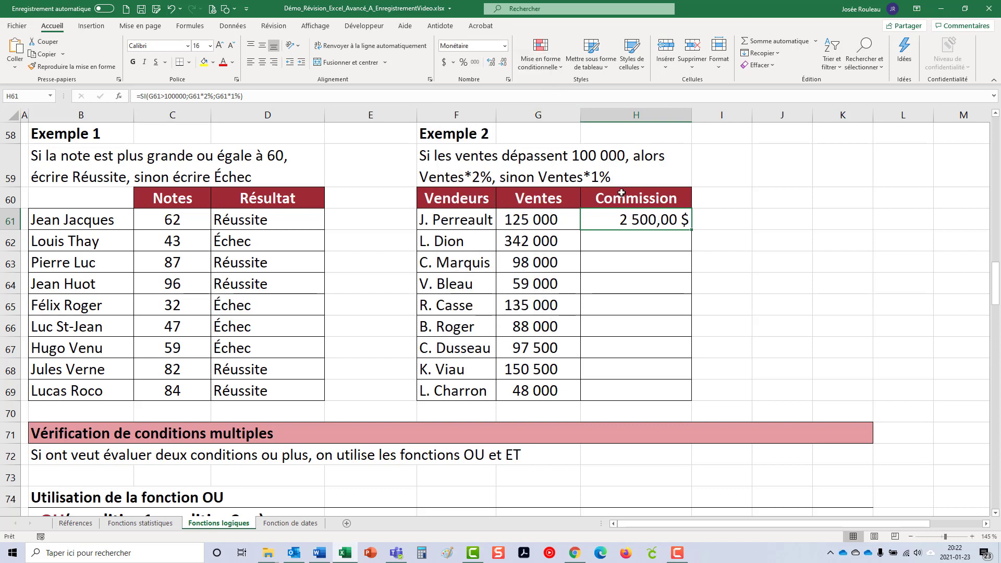
- Fill the commission formula from H61 down through H69 in Exemple 2
double_click(691, 229)
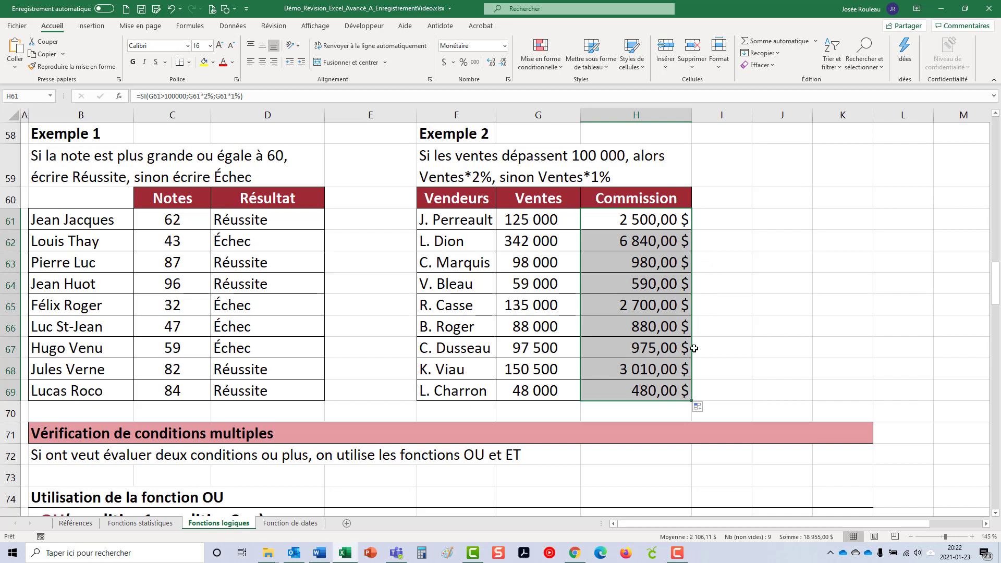
left_click(676, 390)
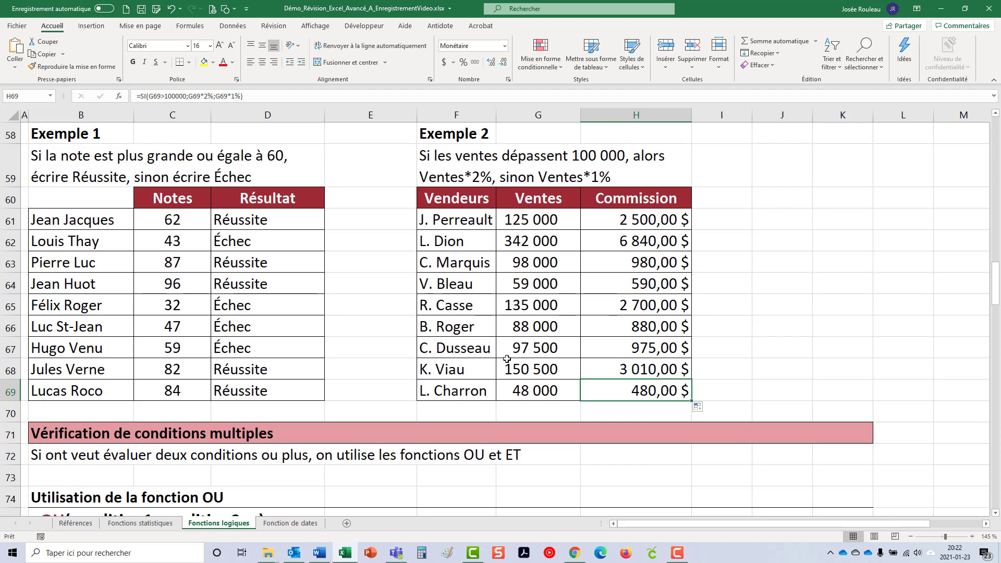
- In E83, enter the formula =OU(C83>=60;D83="oui") for Étudiant 1's Réussite in the OU example
scroll(506, 359, "down", 4)
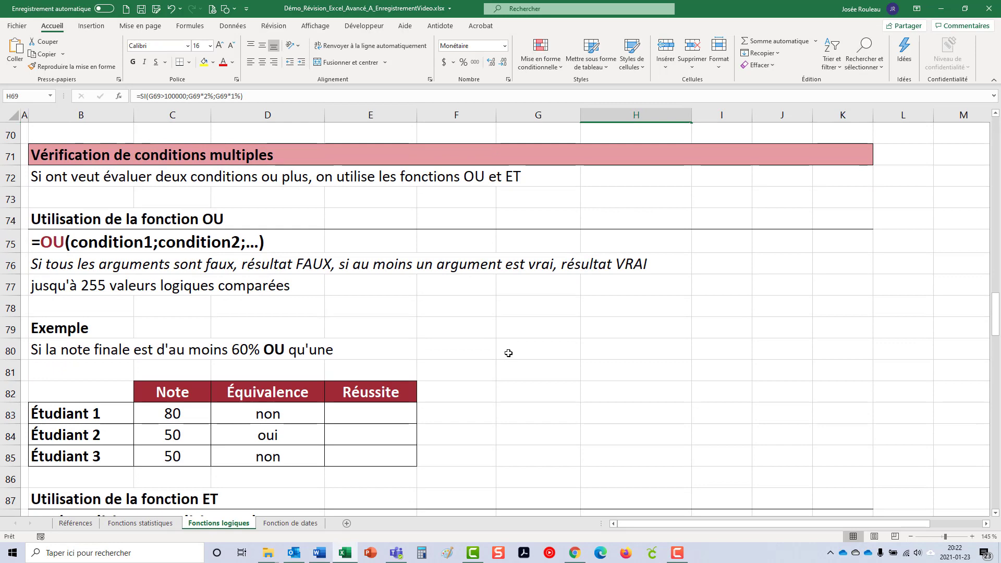
scroll(219, 313, "down", 1)
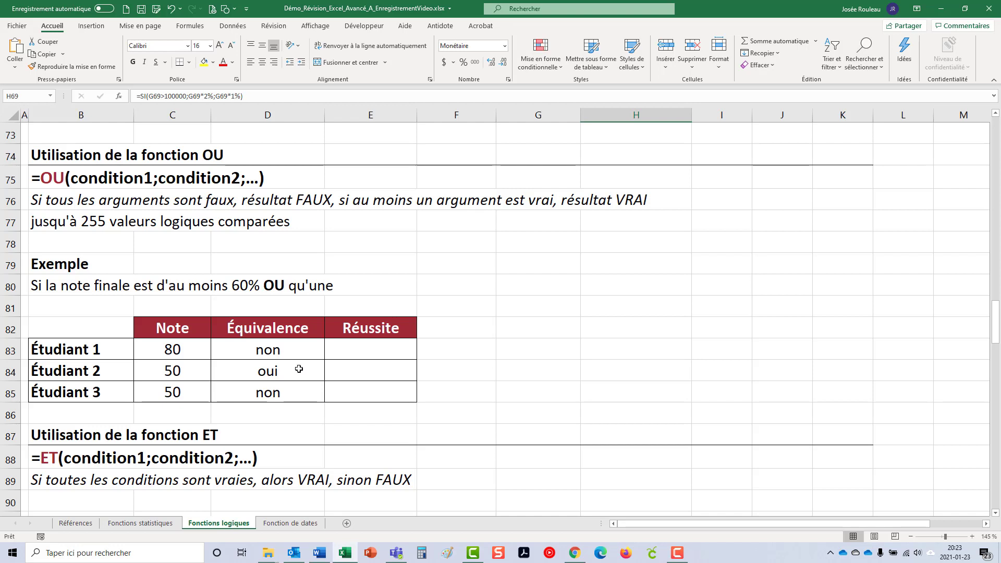
left_click(352, 351)
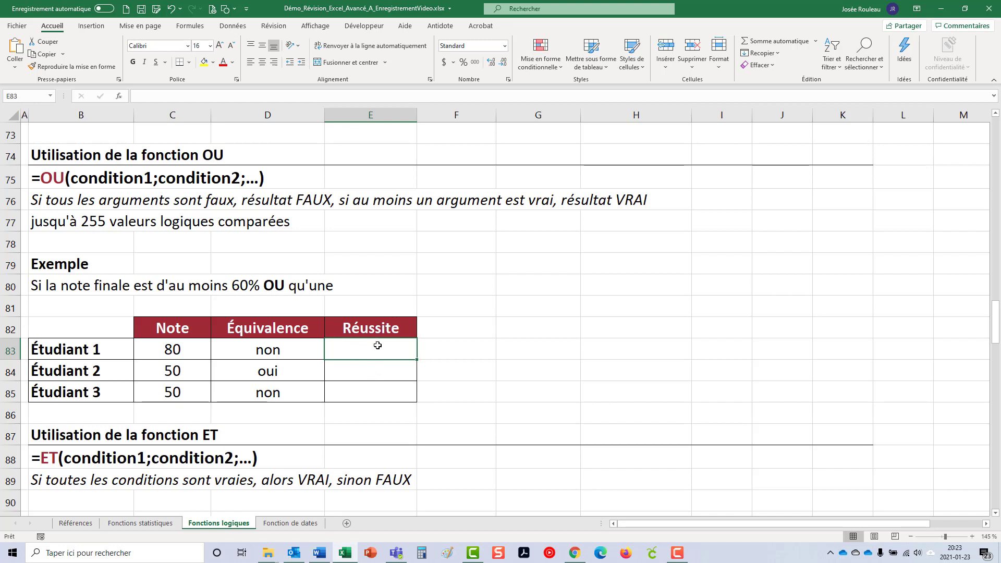
type("=")
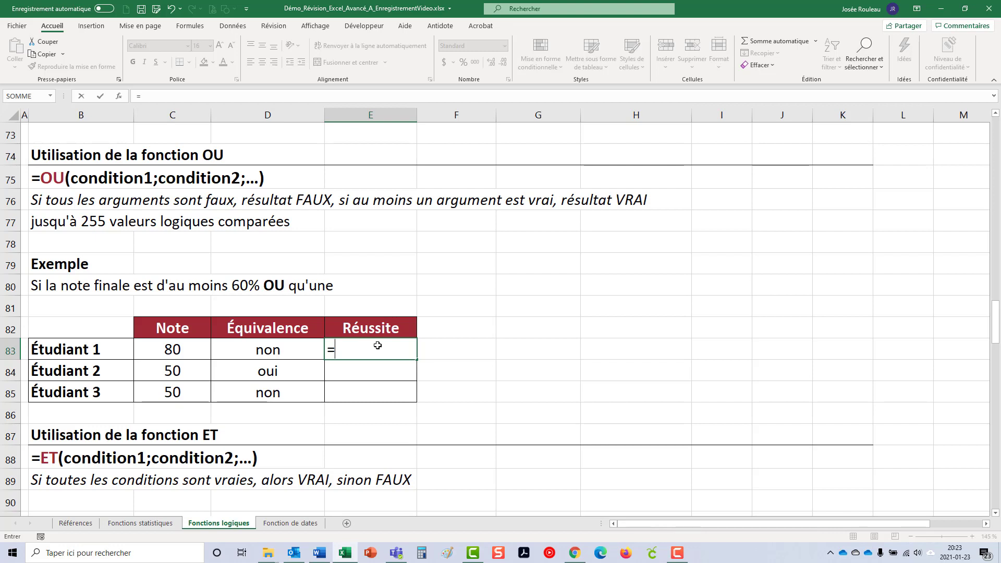
type("SI(")
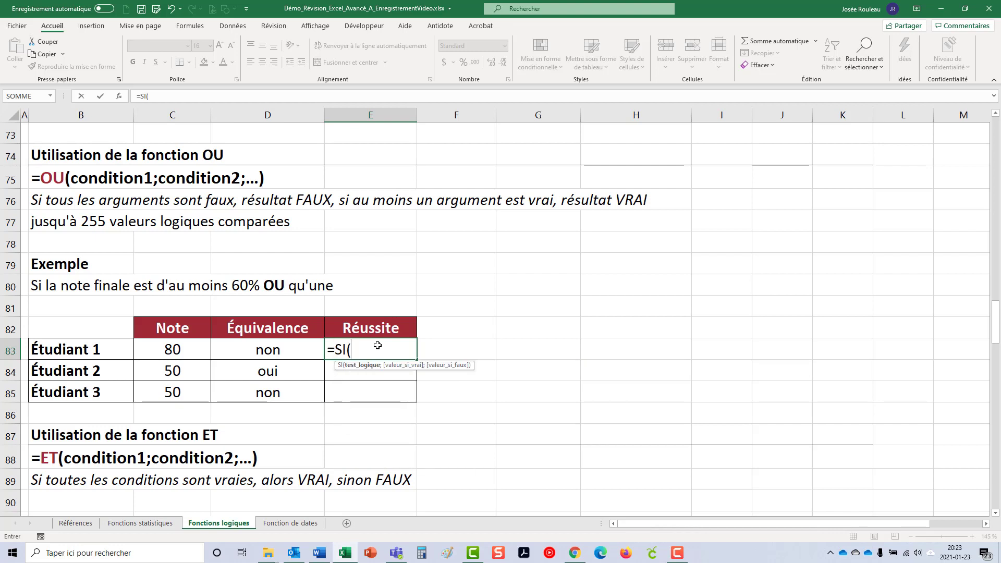
key("BackSpace")
key("BackSpace")
key("BackSpace")
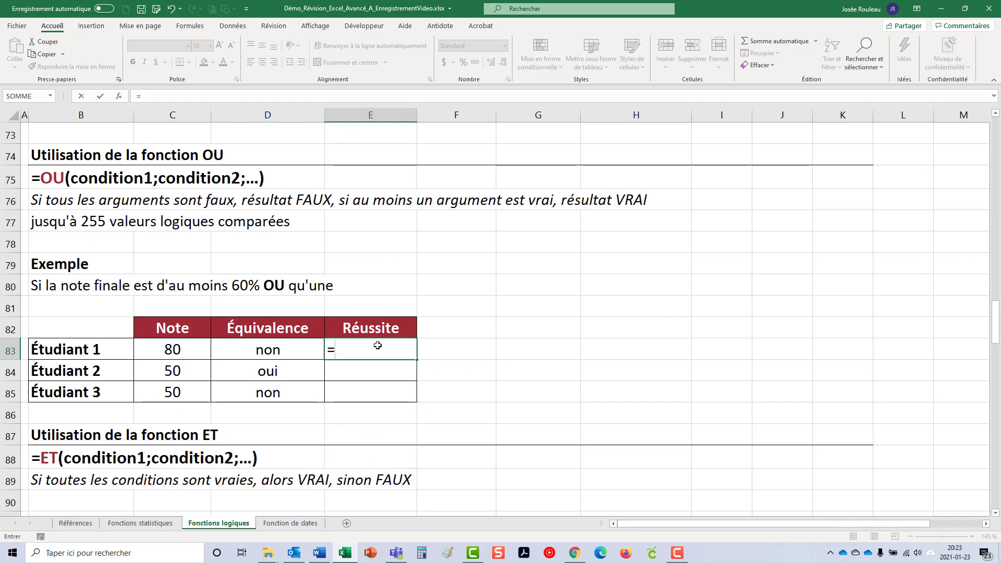
type("OU(")
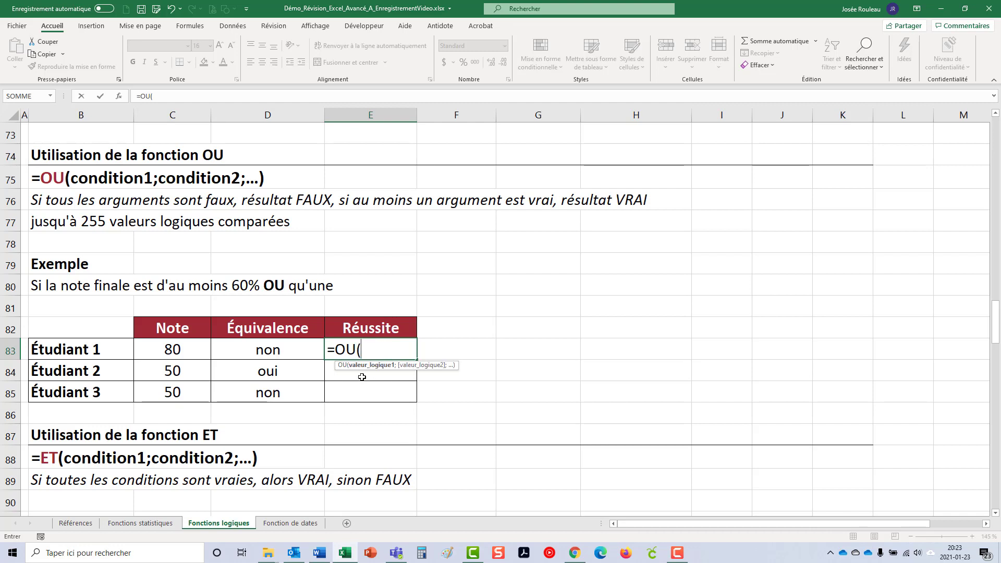
left_click(194, 349)
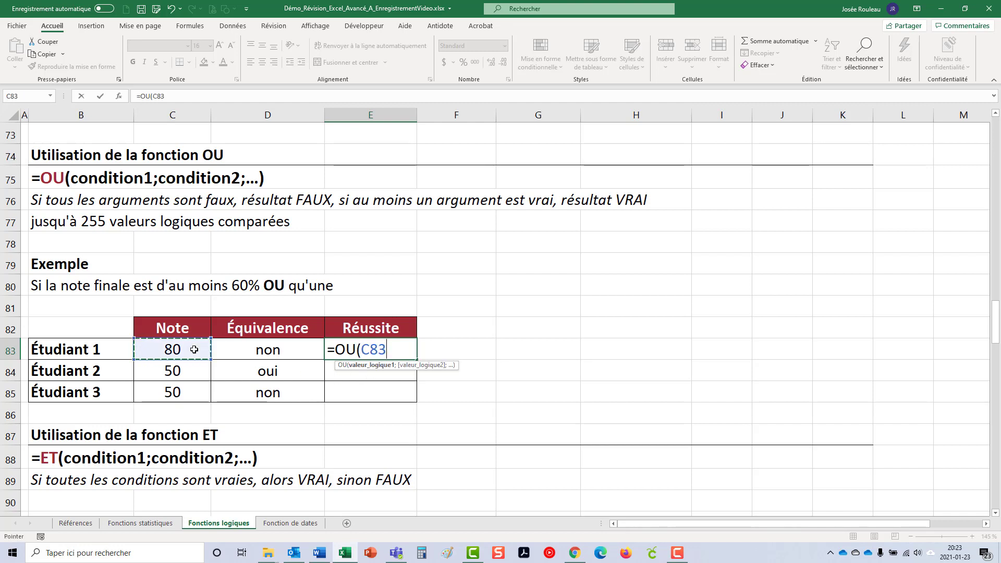
type(">=60")
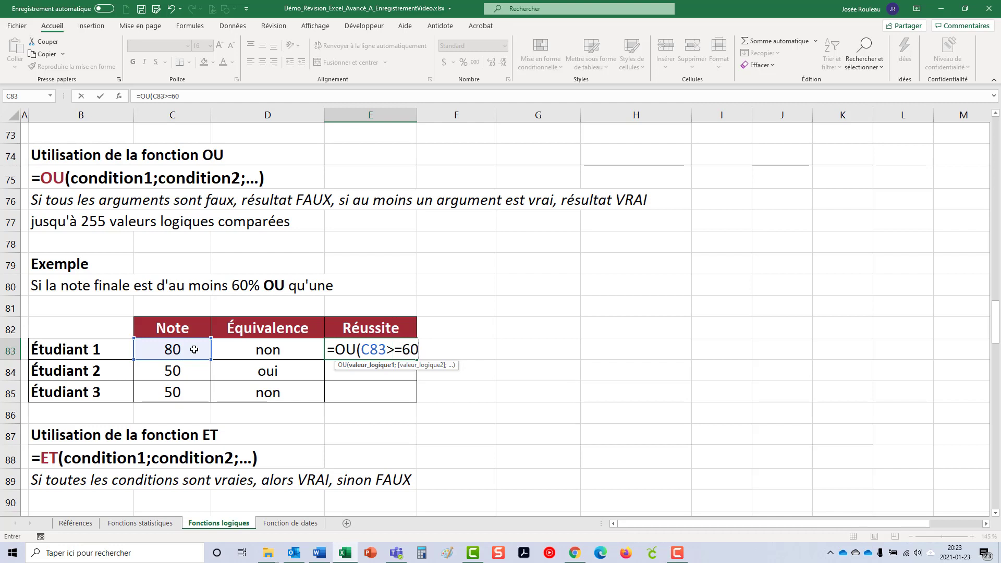
type(";")
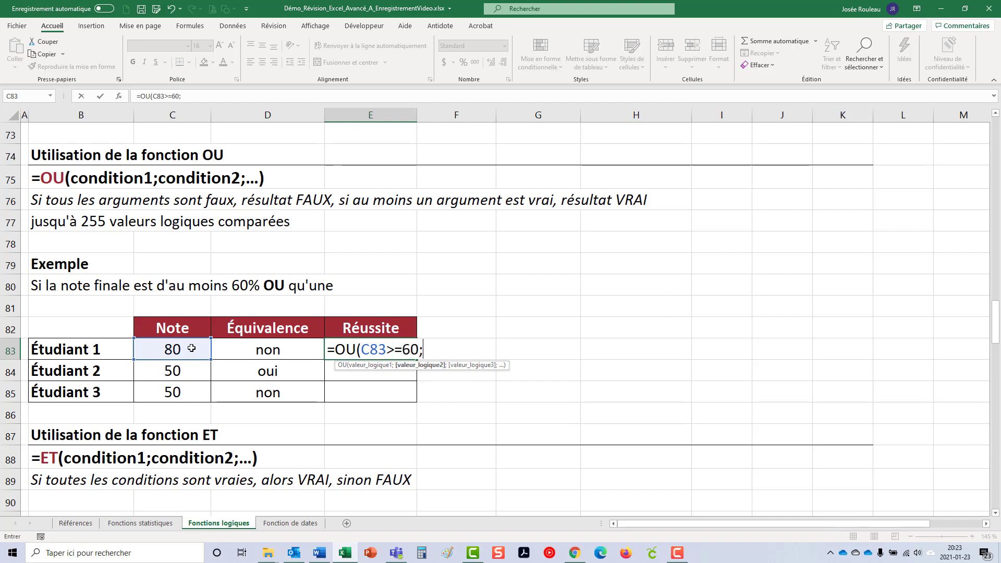
left_click(261, 349)
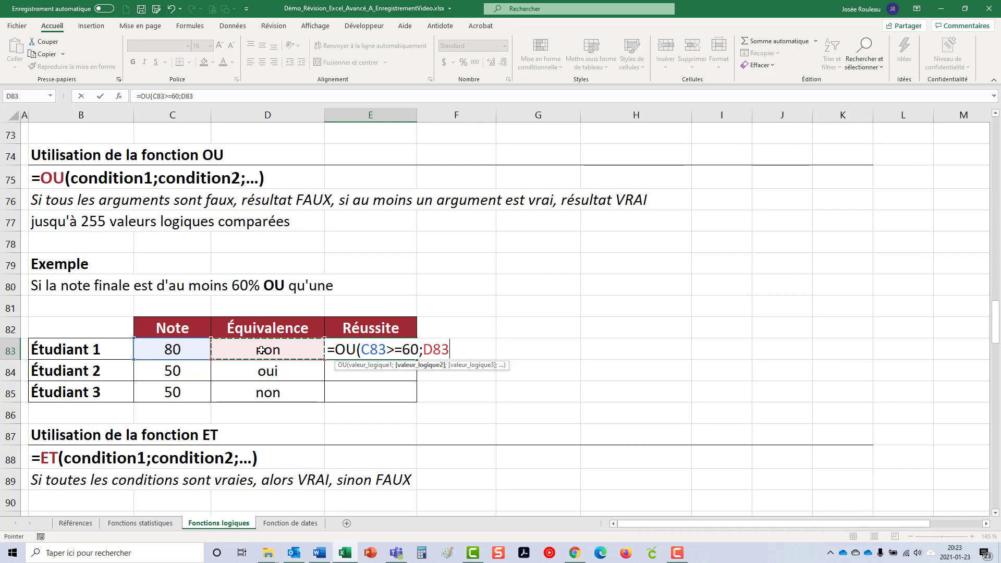
type("=\"")
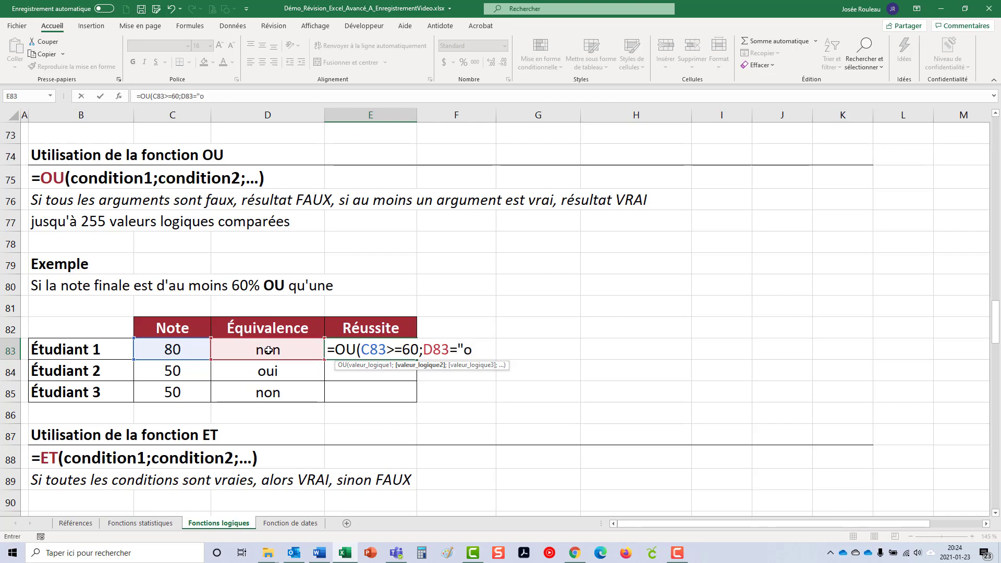
type("oui\"")
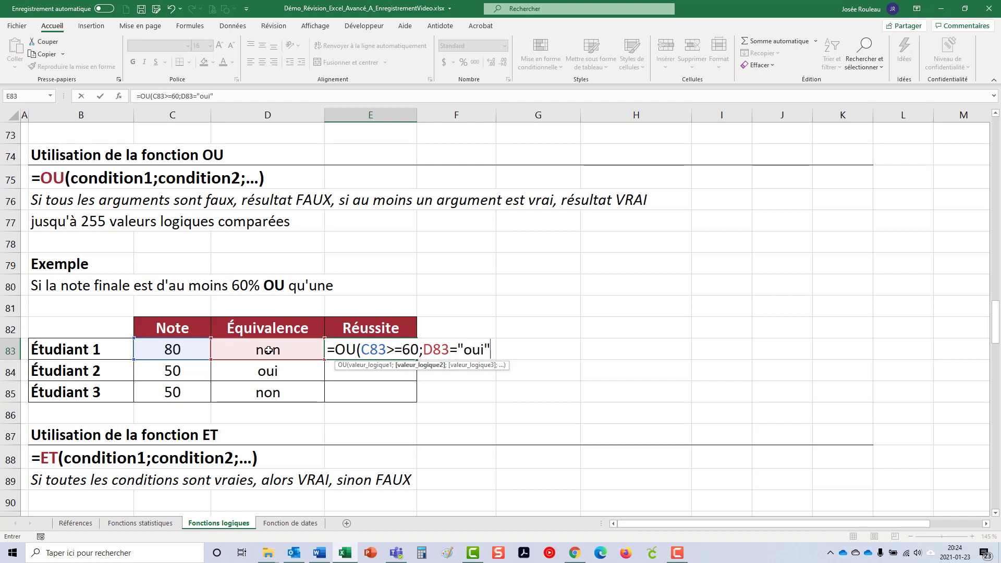
type(")")
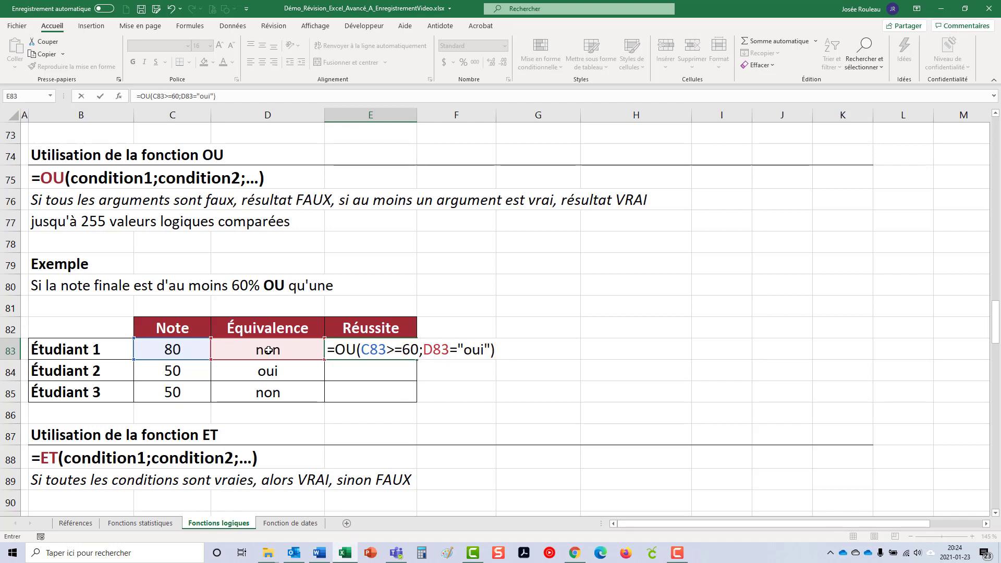
key("Return")
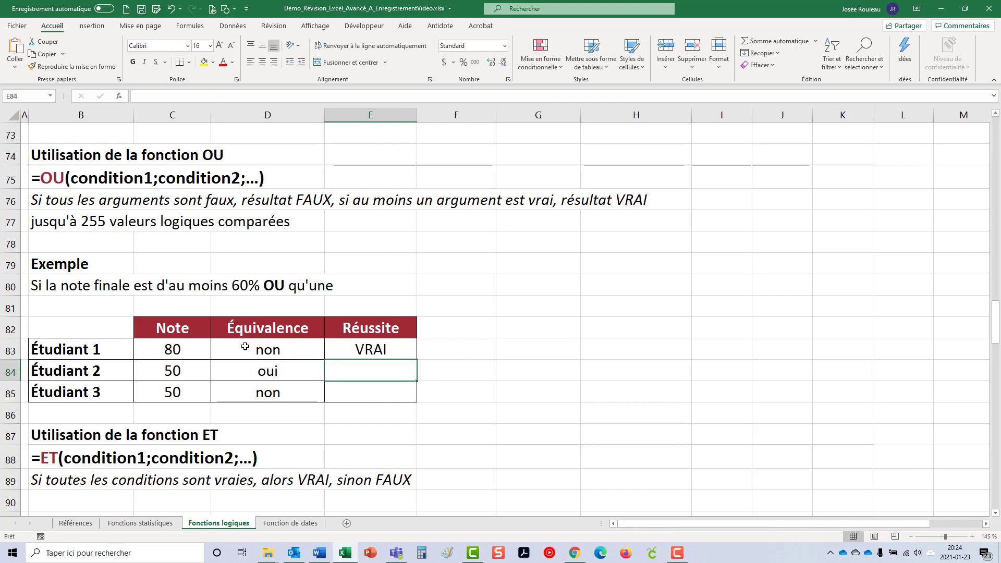
- Fill the OU formula from E83 down through E85 and check Étudiant 2's row
left_click(411, 353)
left_click_drag(417, 360, 417, 401)
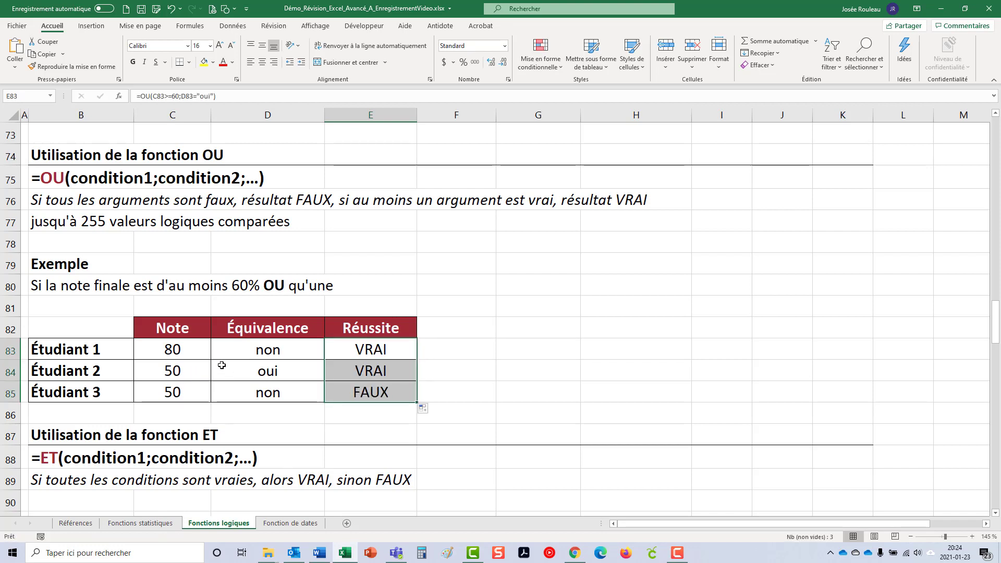
left_click(276, 371)
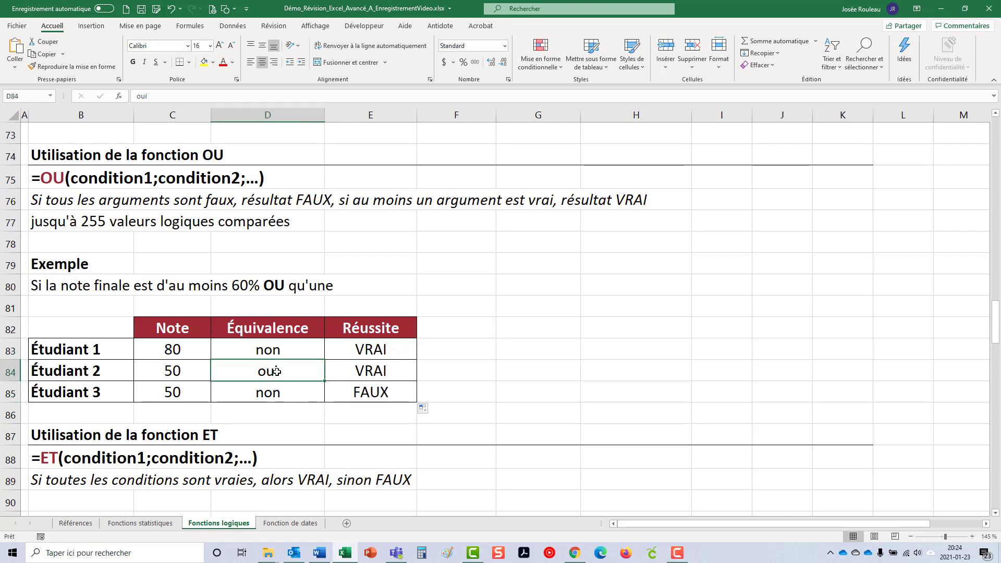
left_click(389, 370)
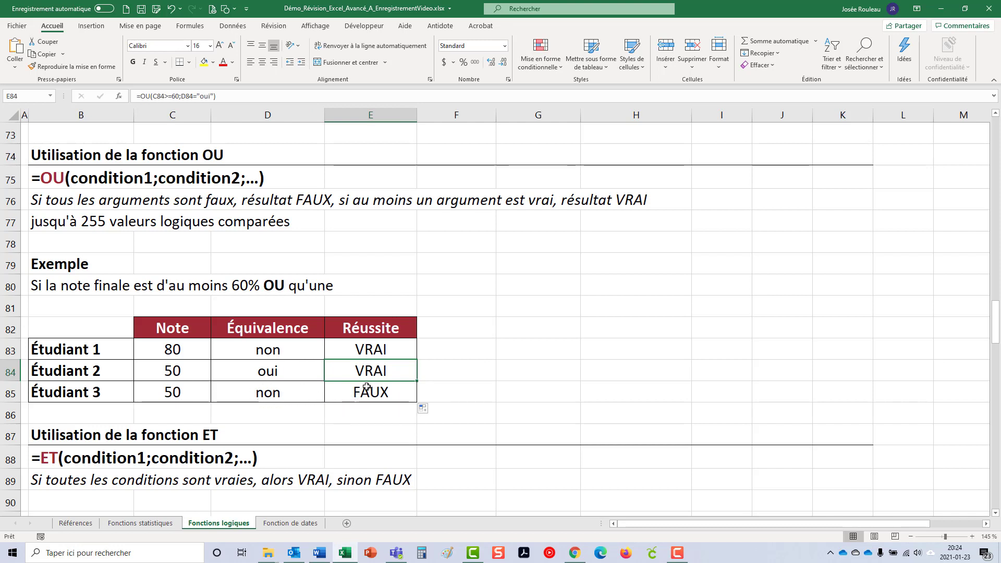
- In G95, enter the formula =ET(F95>=60;E95>=60) for Étudiant 1's Réussite in the ET example
scroll(367, 386, "down", 4)
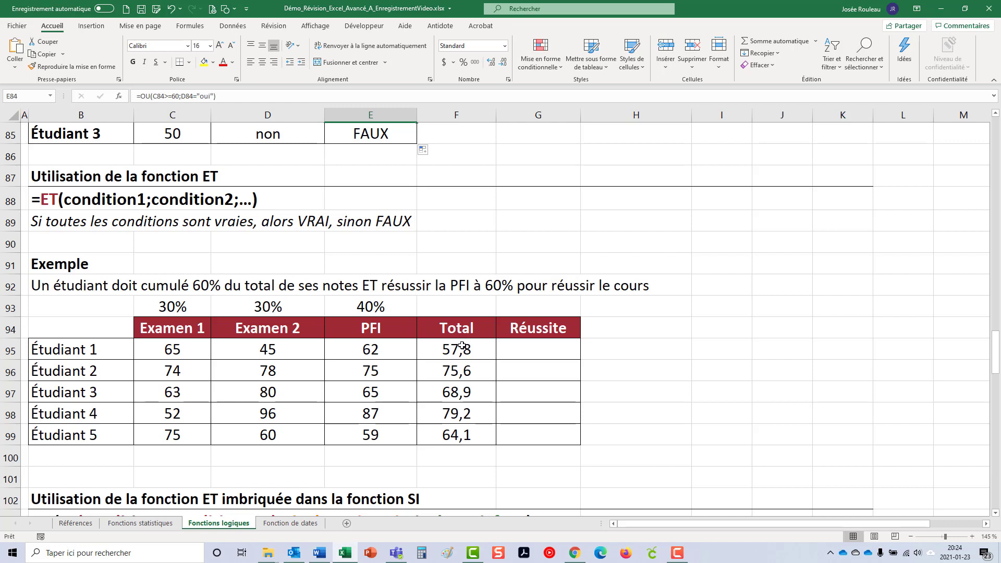
left_click_drag(461, 348, 467, 435)
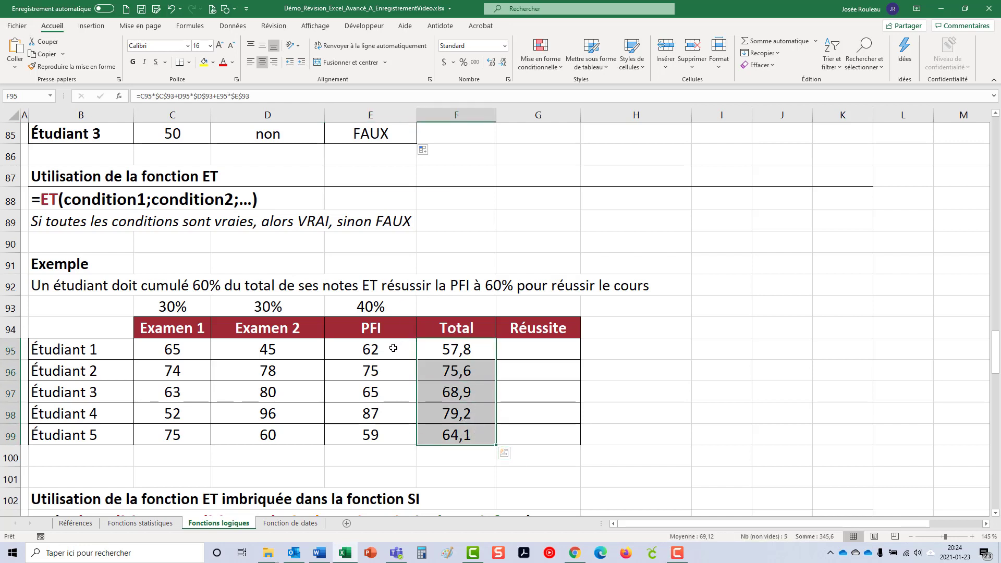
left_click_drag(393, 348, 398, 435)
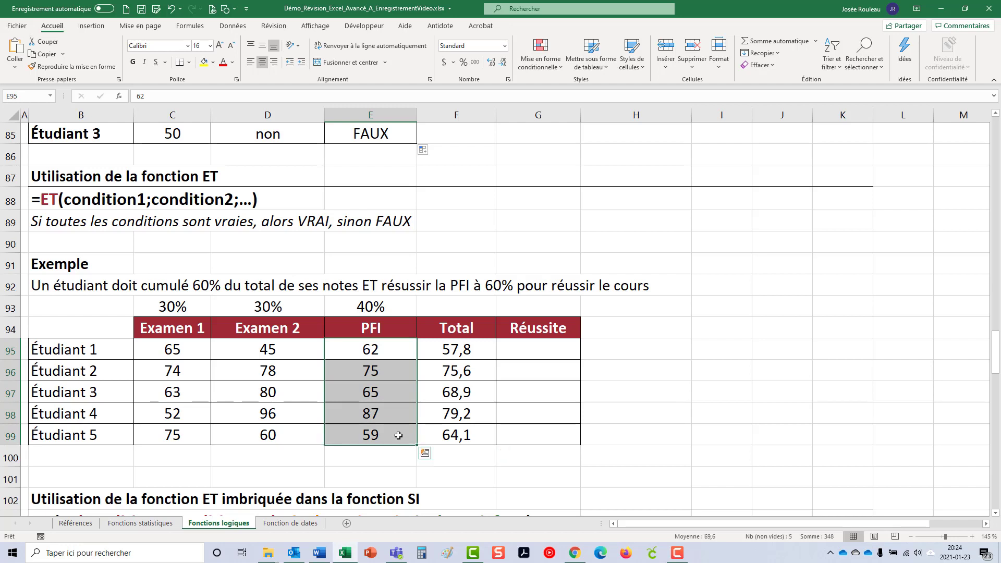
left_click(523, 348)
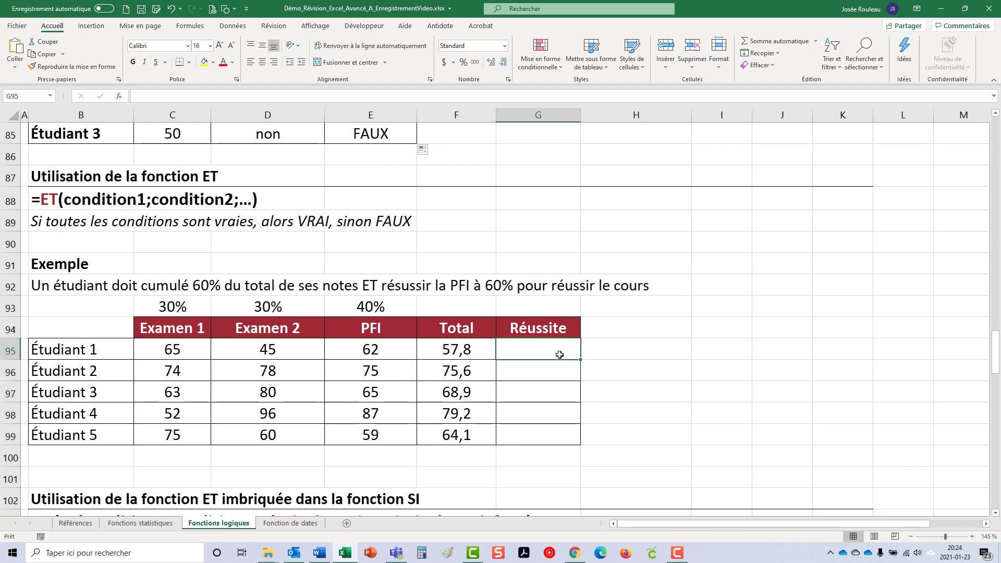
type("=ET(")
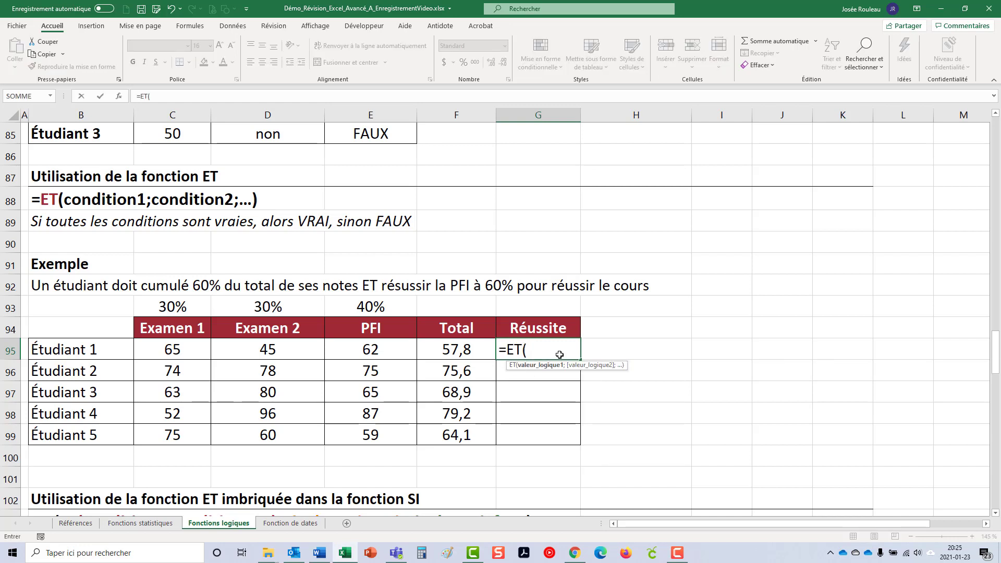
left_click(460, 349)
type(">")
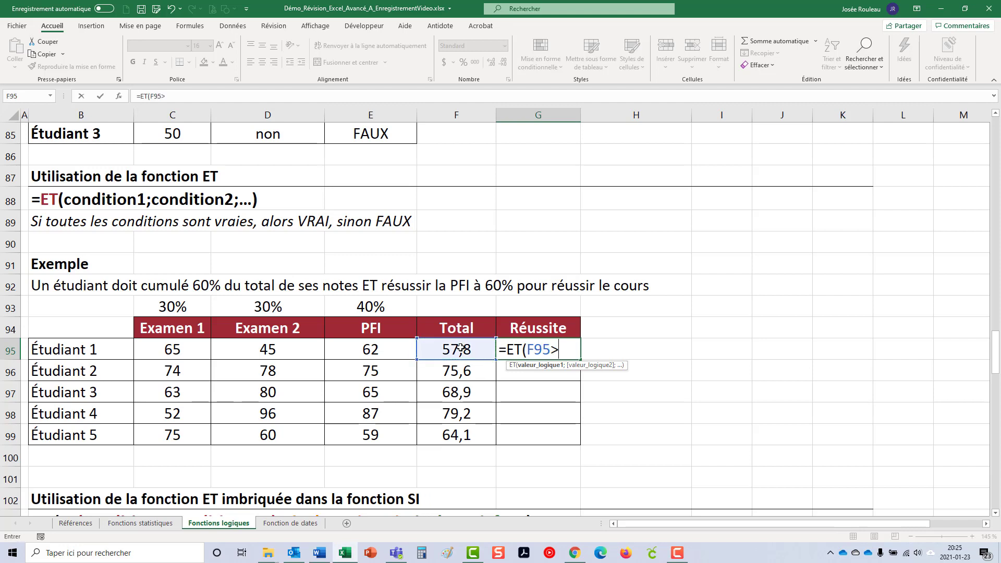
type("=60;")
left_click(394, 350)
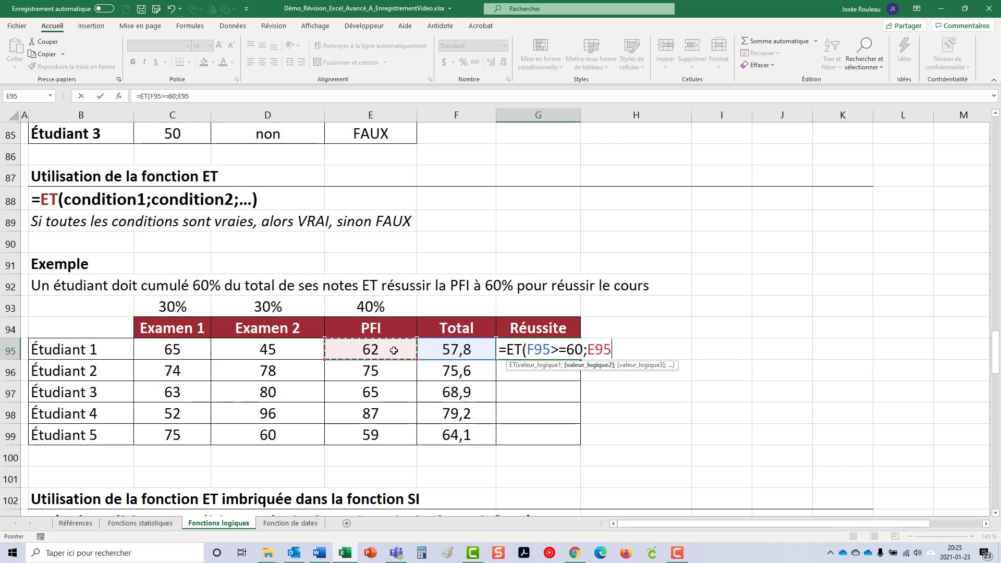
type(">=60)")
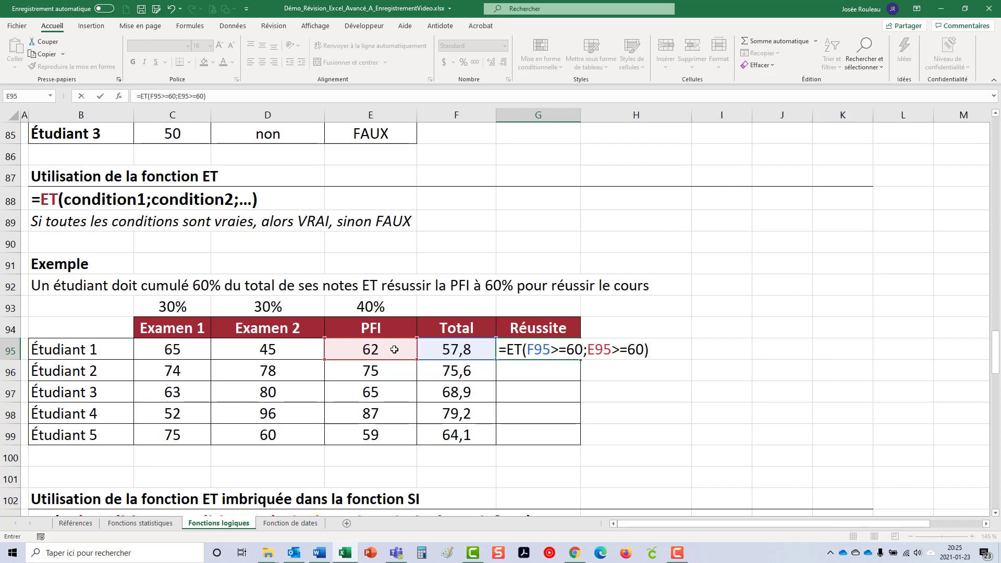
key("ctrl+Return")
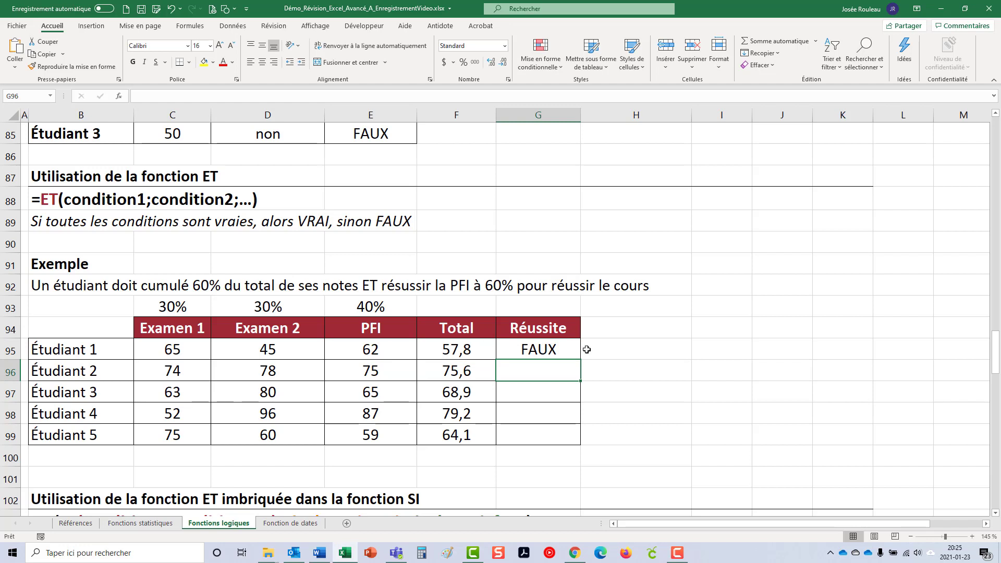
- Fill the ET formula from G95 down through G99 and check the results for Étudiant 1 and Étudiant 5
left_click_drag(581, 361, 577, 443)
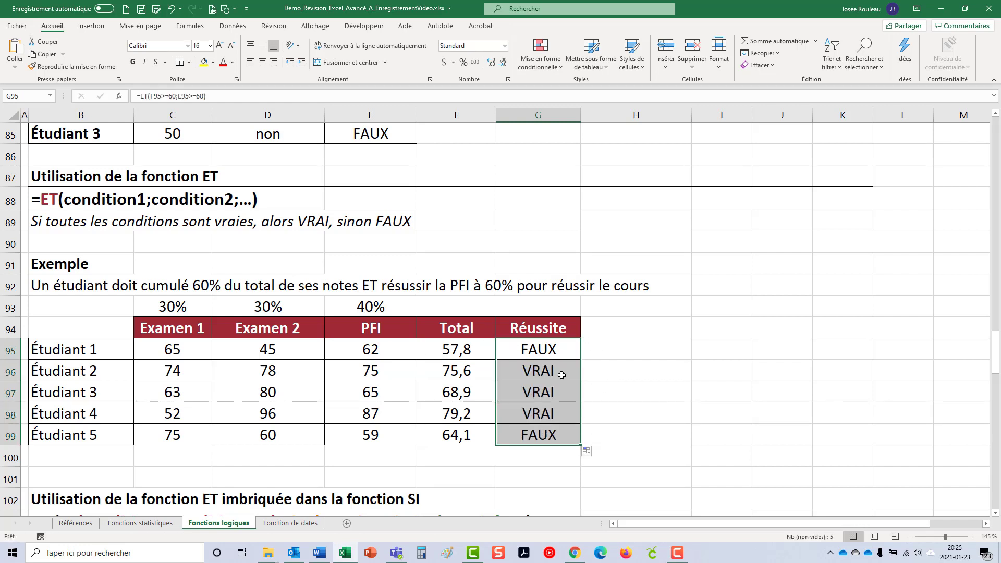
left_click(532, 353)
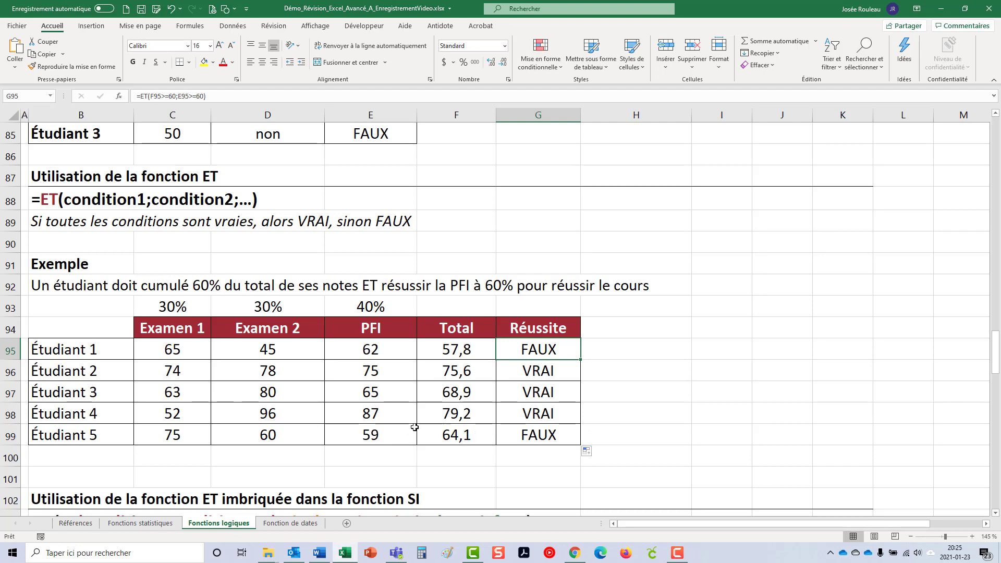
left_click(553, 431)
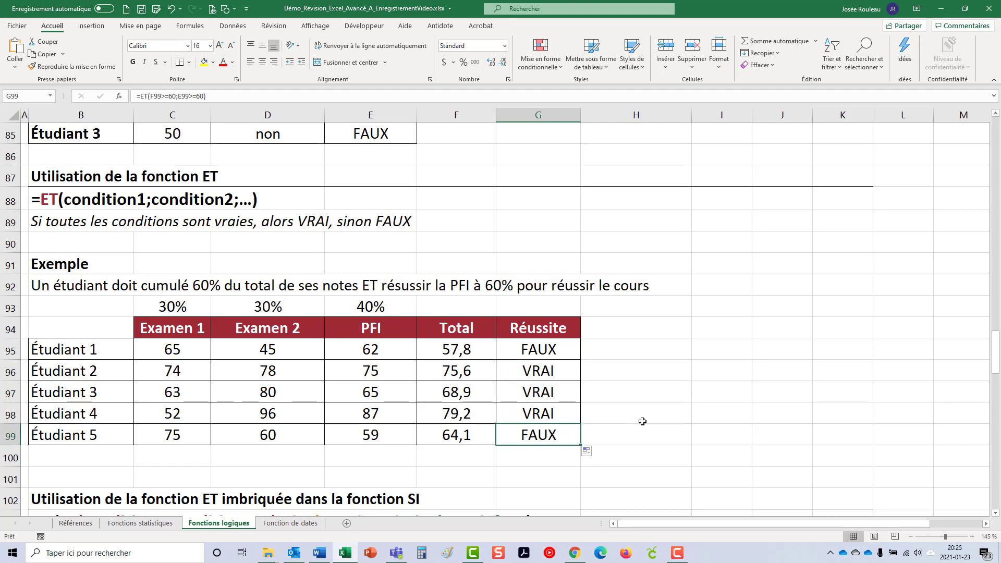
- In E110, enter the formula =SI(ET(C110="vendeur";D110>5);1500;500) for Employé 1's Prime in the nested ET example
scroll(610, 408, "down", 5)
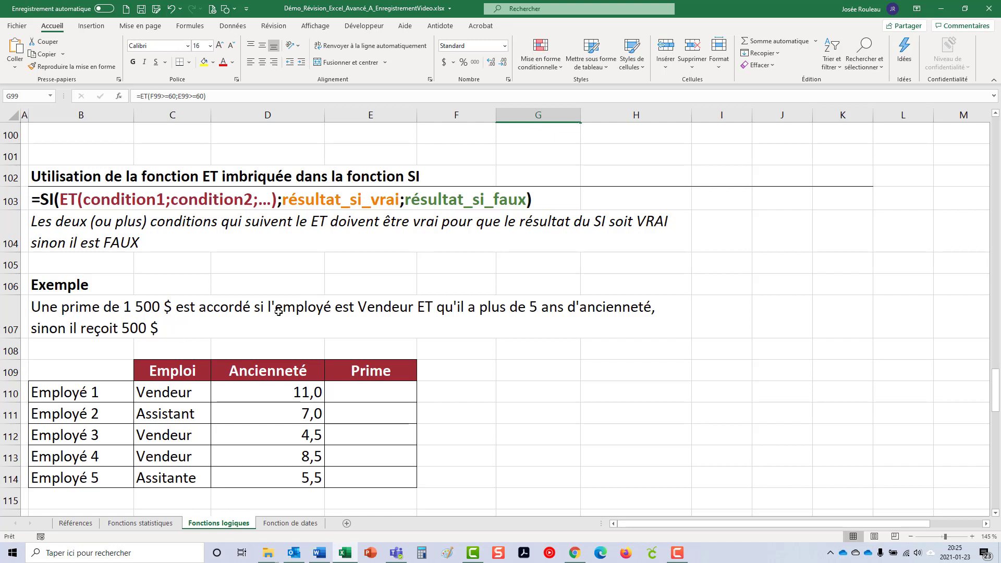
left_click(172, 393)
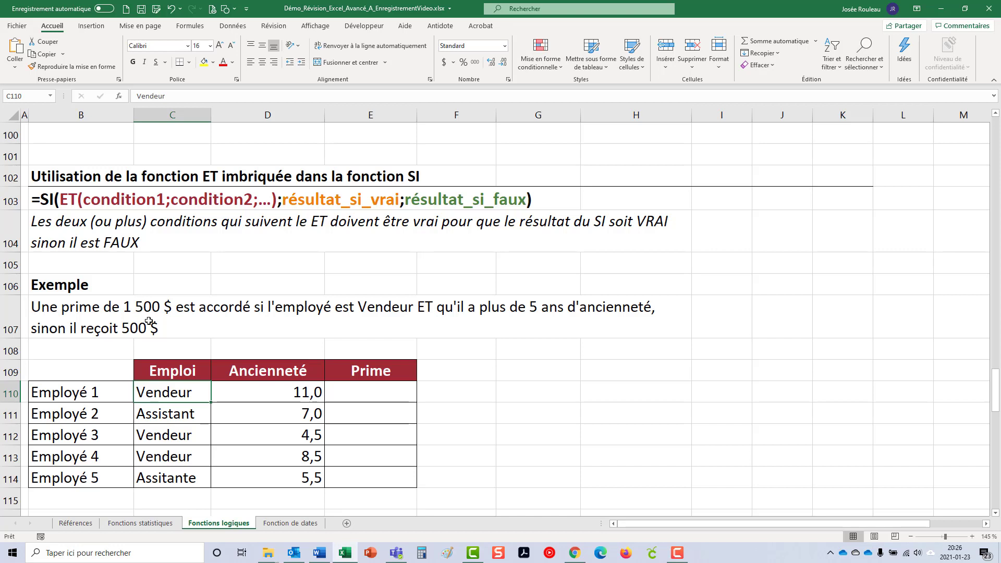
left_click(364, 391)
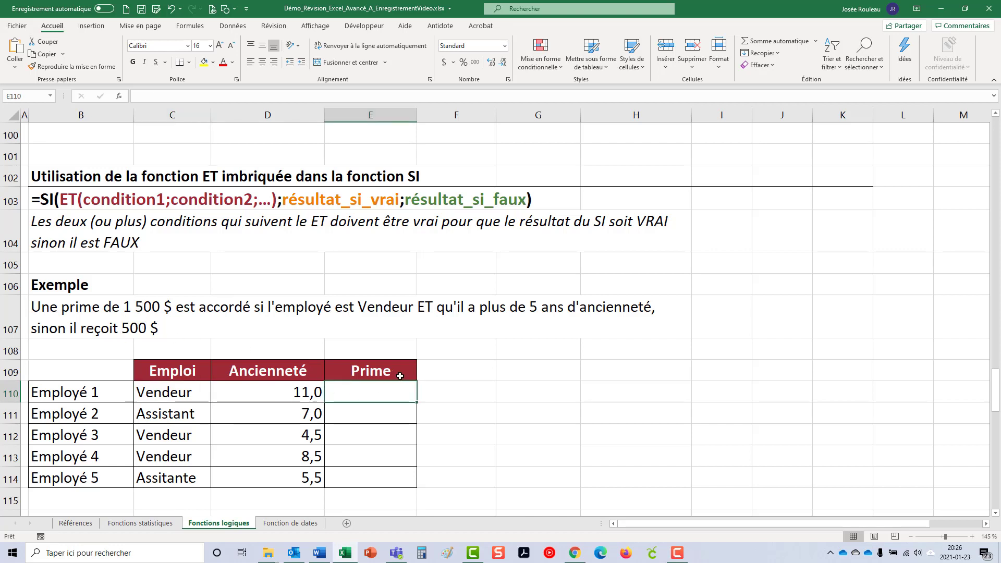
type("=SI(")
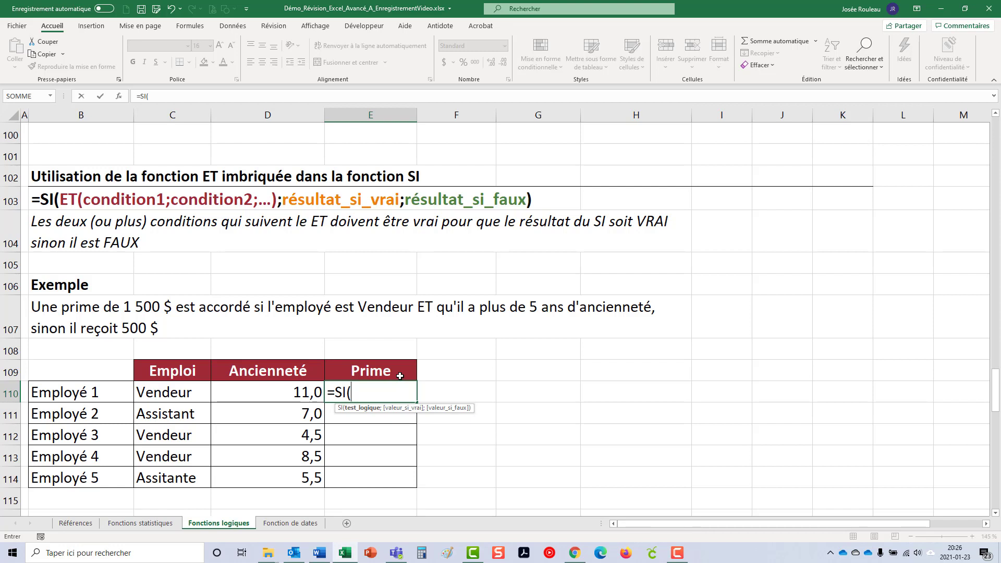
type("ET(")
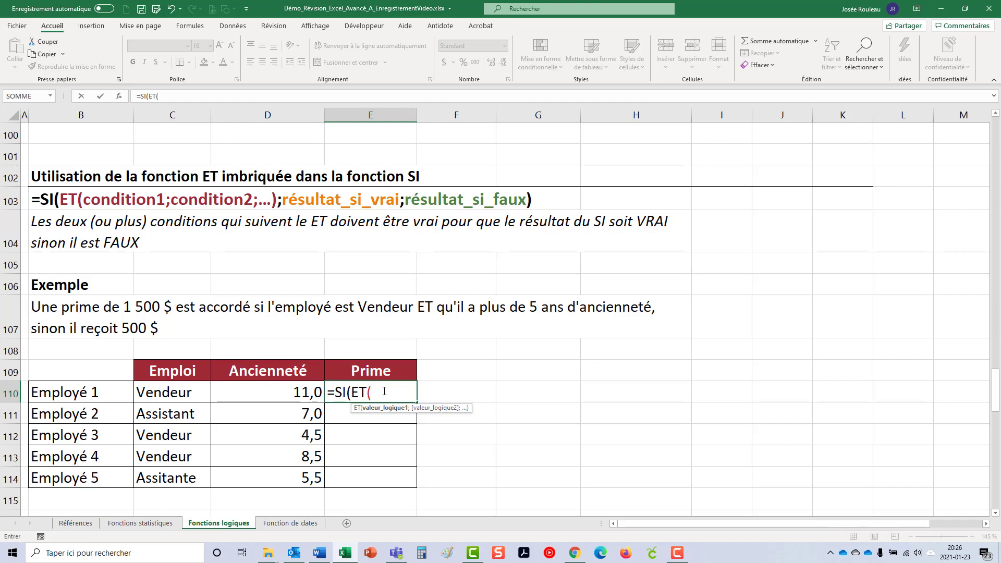
left_click(197, 394)
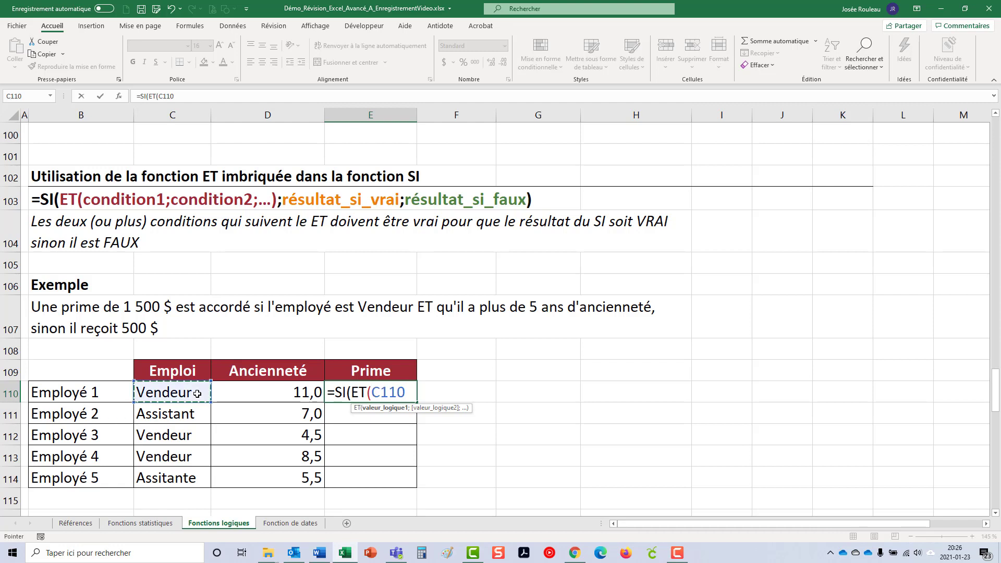
type("=\"")
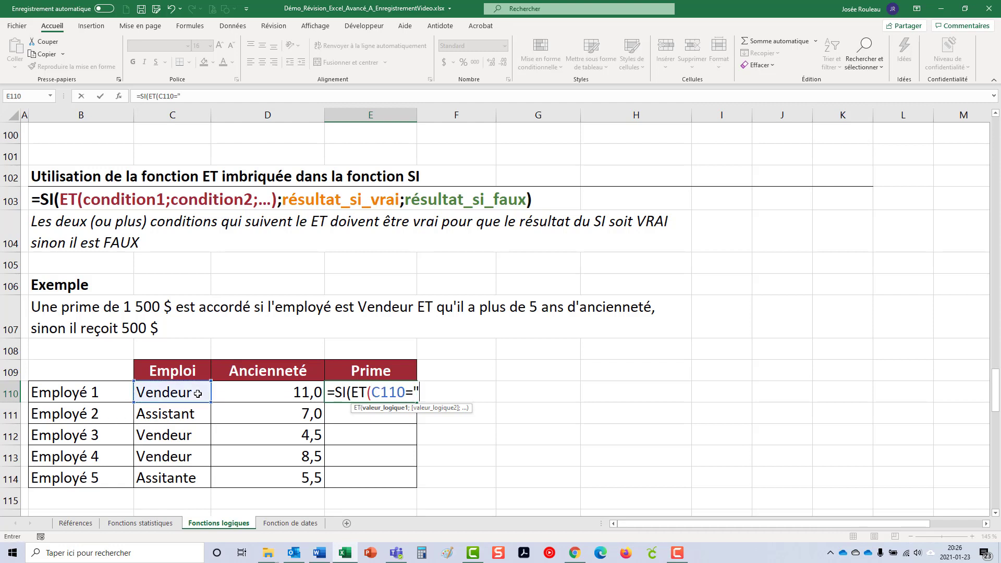
type("vendeur")
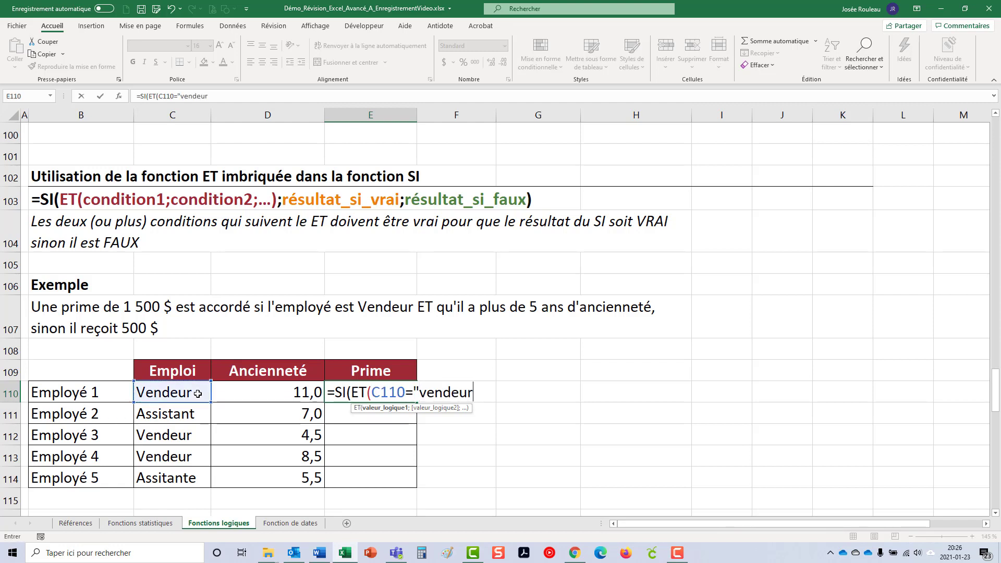
type("\"")
type(";")
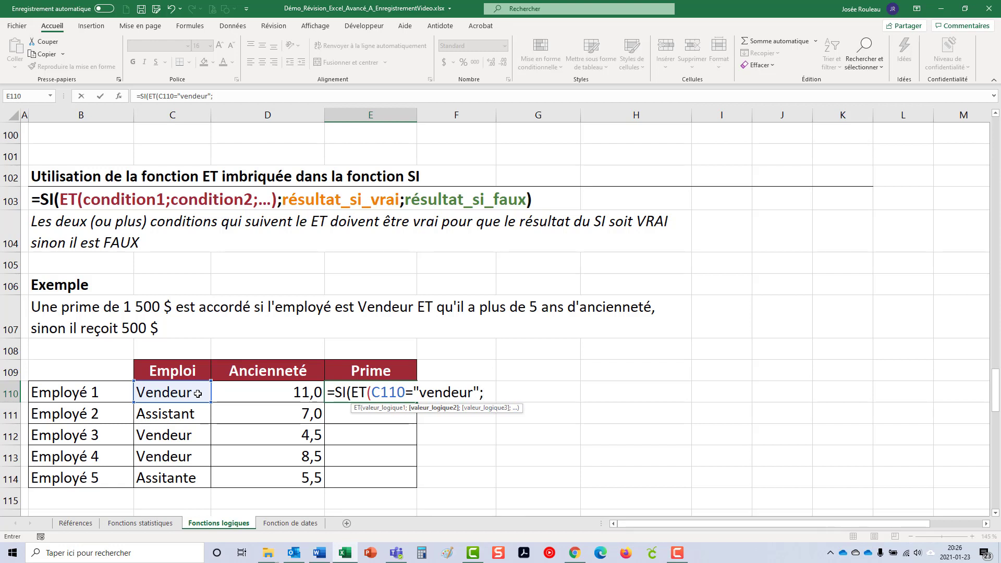
left_click(244, 393)
type(">5")
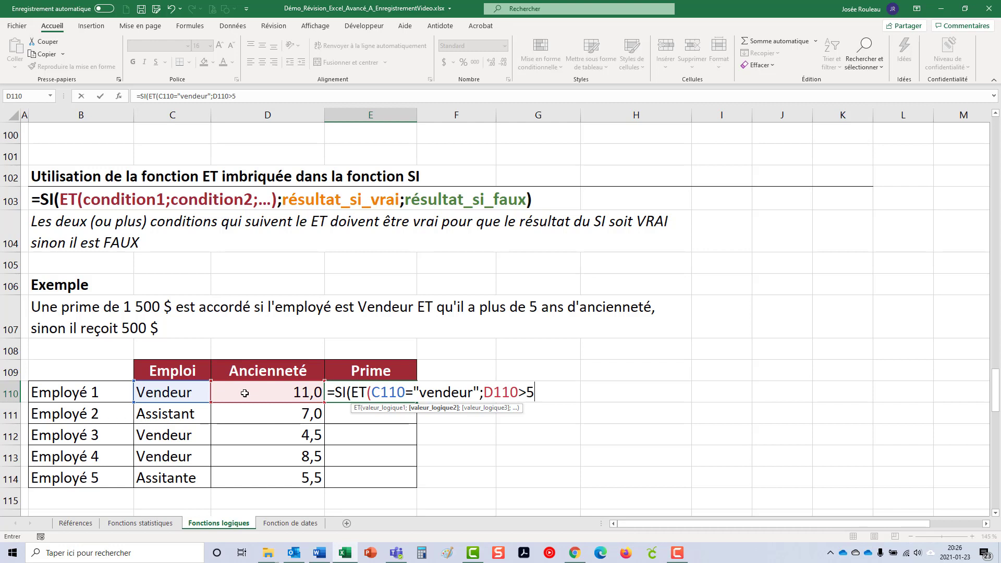
type(")")
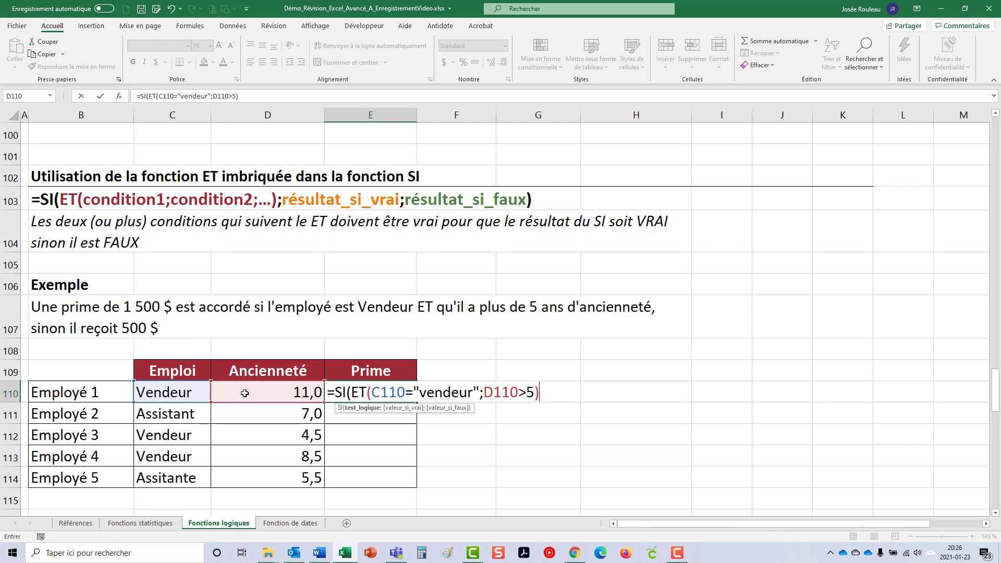
type(";1500;")
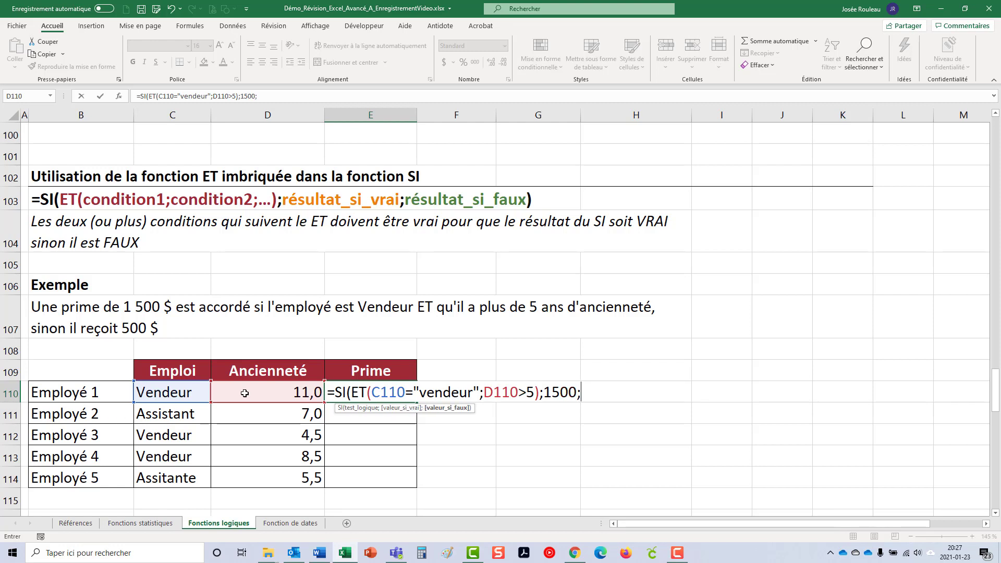
type("500)")
key("Return")
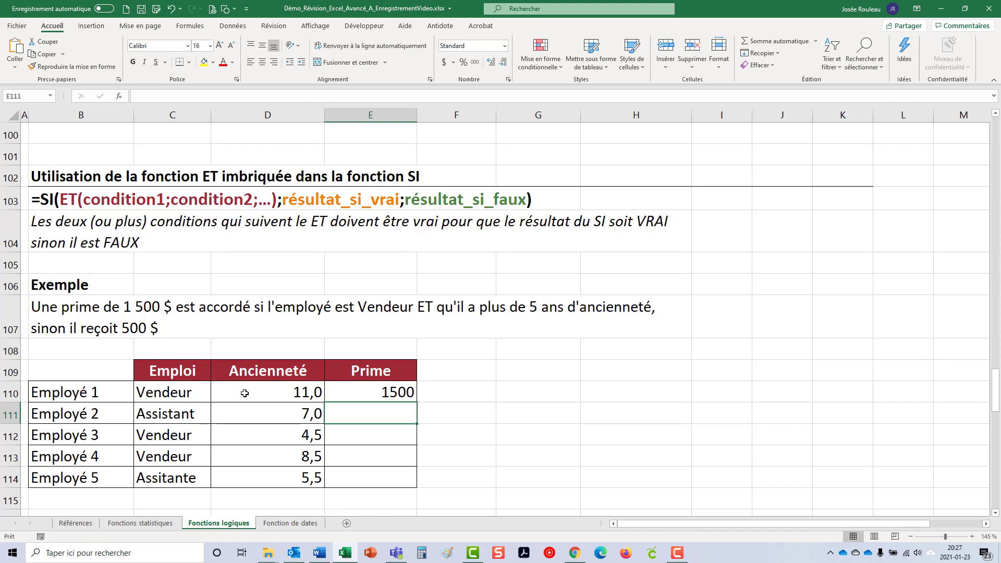
- Fill the SI/ET formula from E110 down through E114 and check Employé 4's Prime
left_click(379, 388)
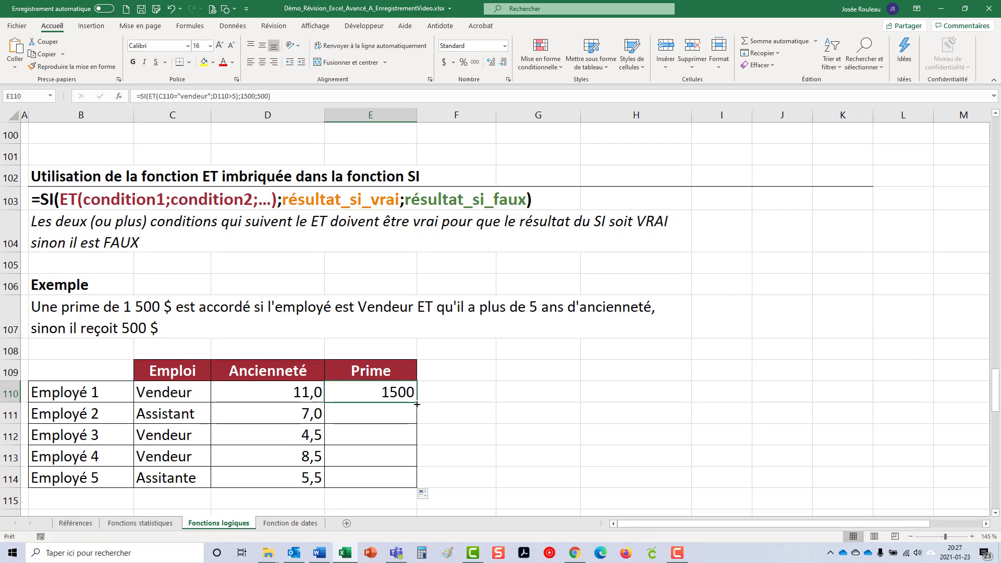
double_click(417, 404)
left_click(408, 457)
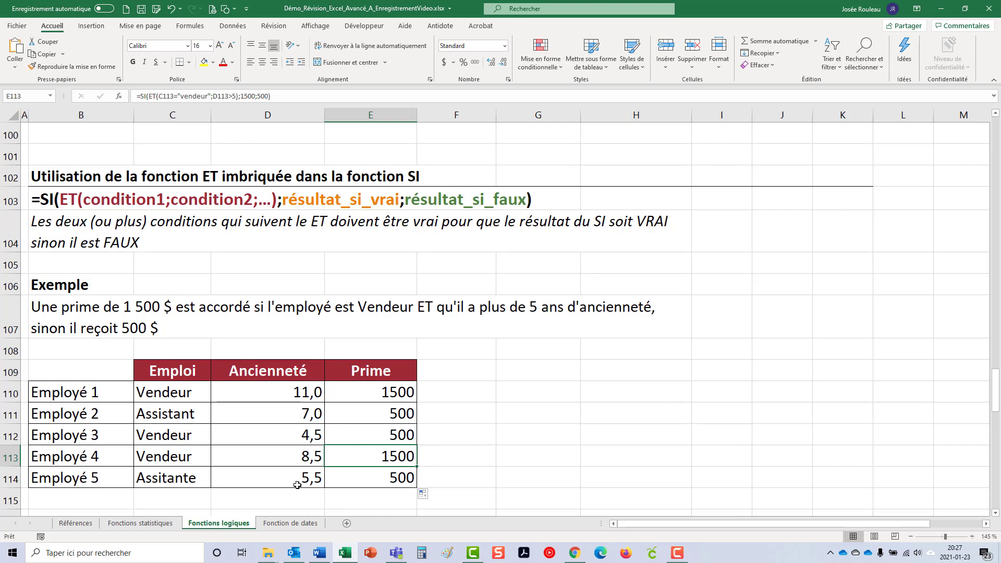
- Correct the spelling of Employé 5's Emploi in C114 to "Assistante"
double_click(174, 480)
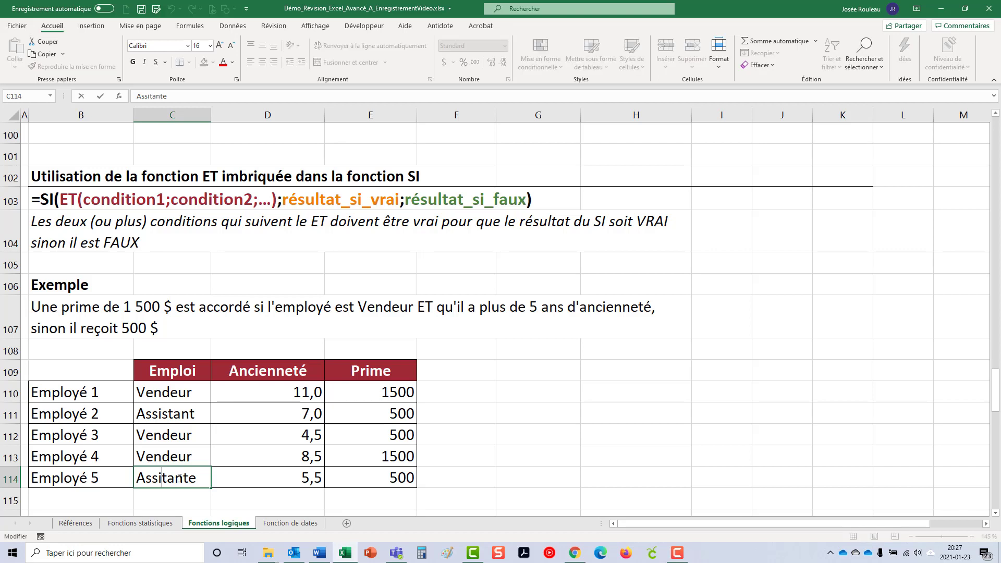
type("s")
left_click(245, 477)
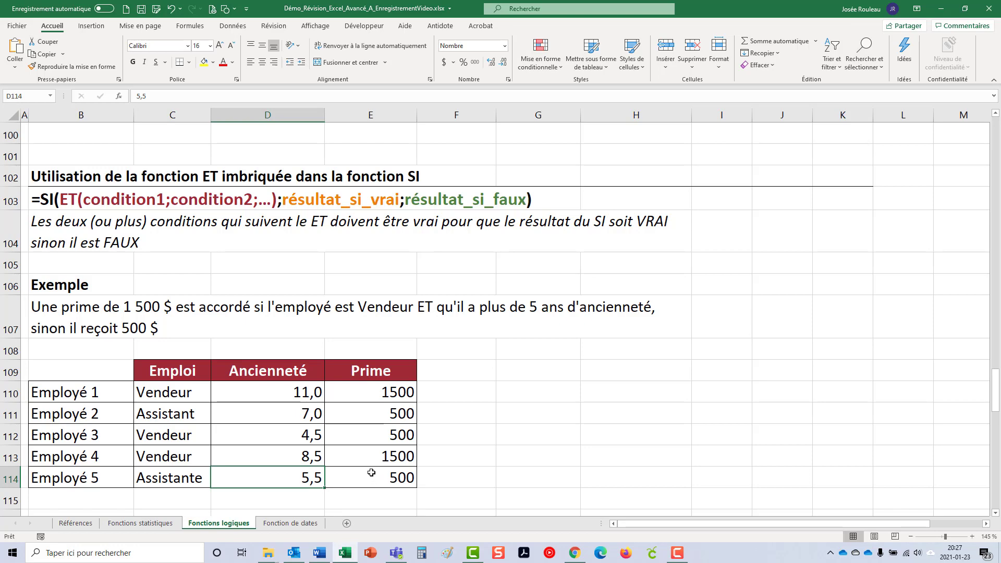
- In E125, enter the formula =SI(OU(C125="vendeur";D125>5);1500;500) for Employé 1's Prime in the nested OU example
scroll(358, 436, "down", 3)
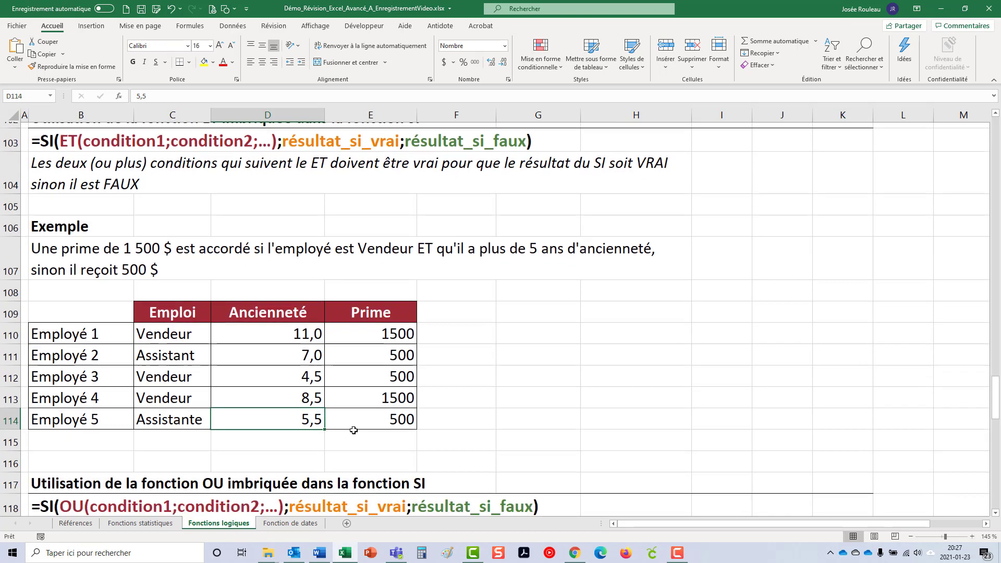
scroll(361, 416, "down", 3)
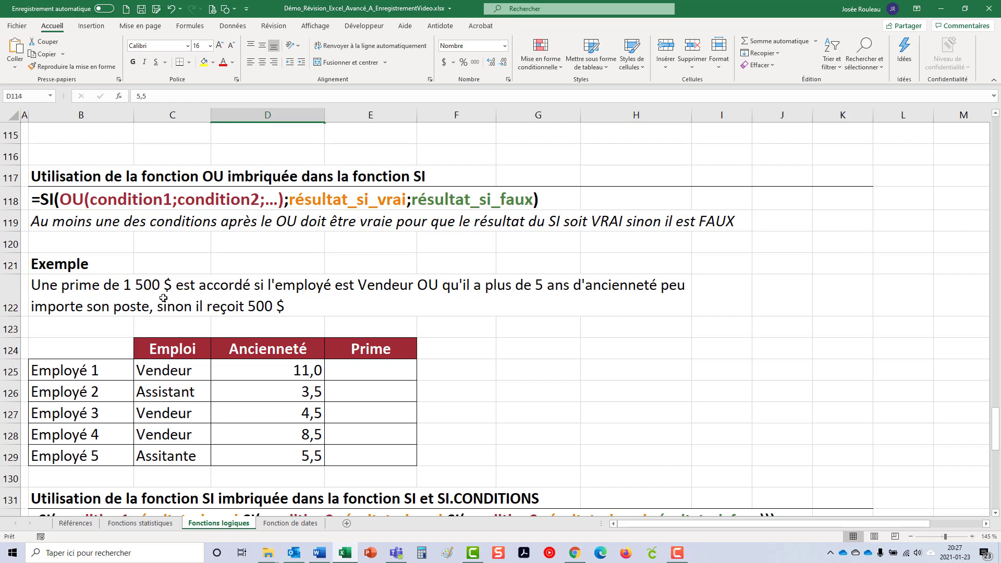
left_click(360, 376)
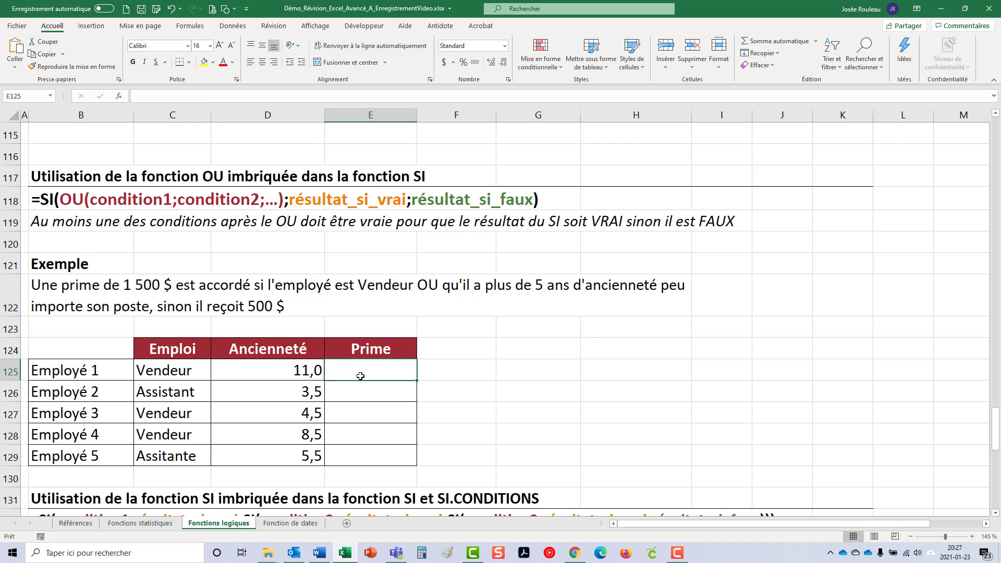
type("=")
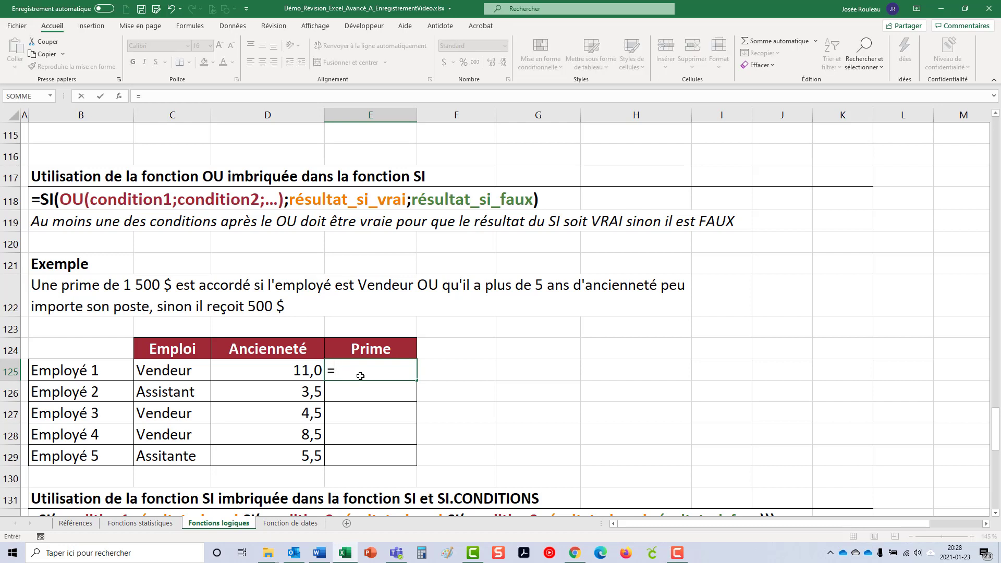
type("SI(")
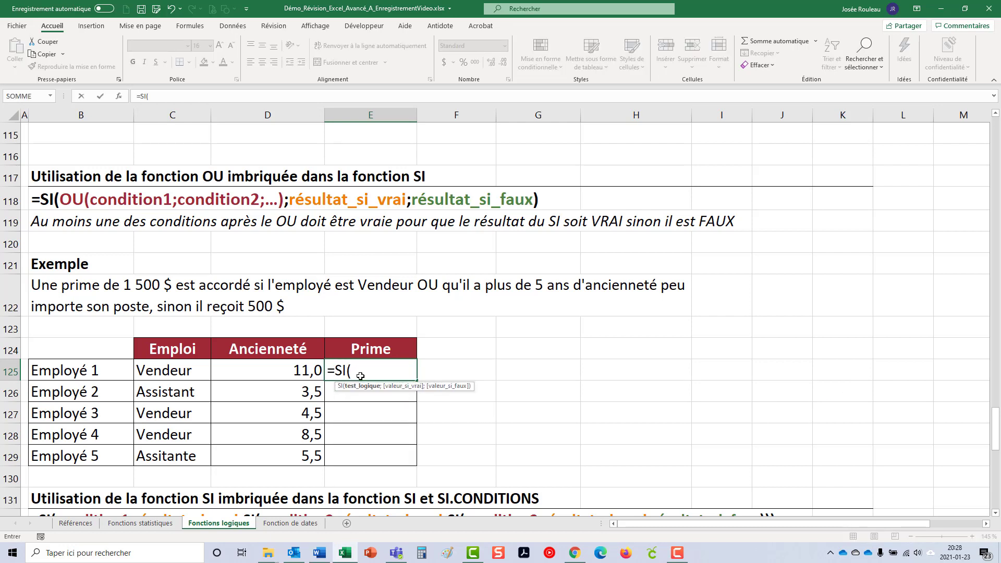
type("OU(")
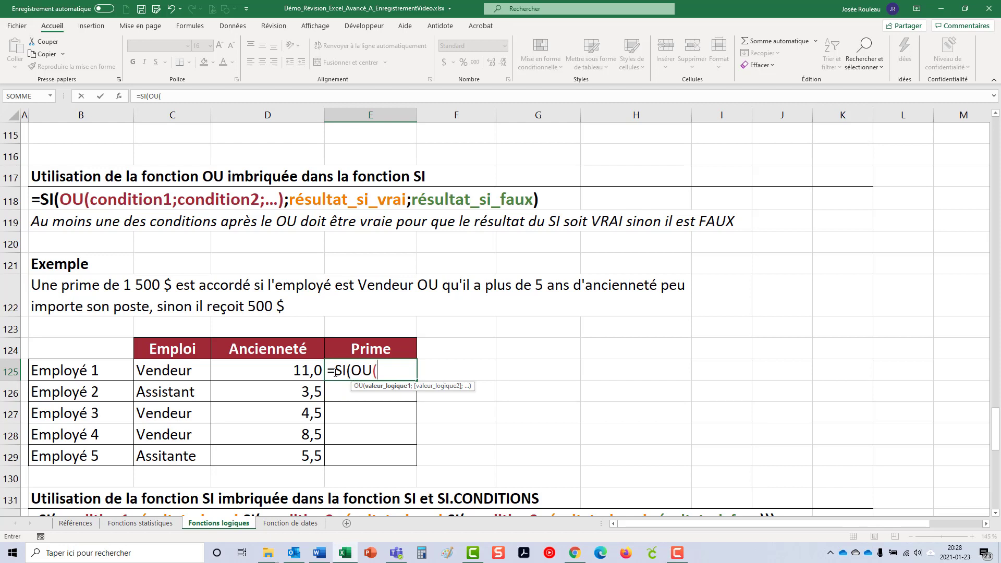
left_click(195, 370)
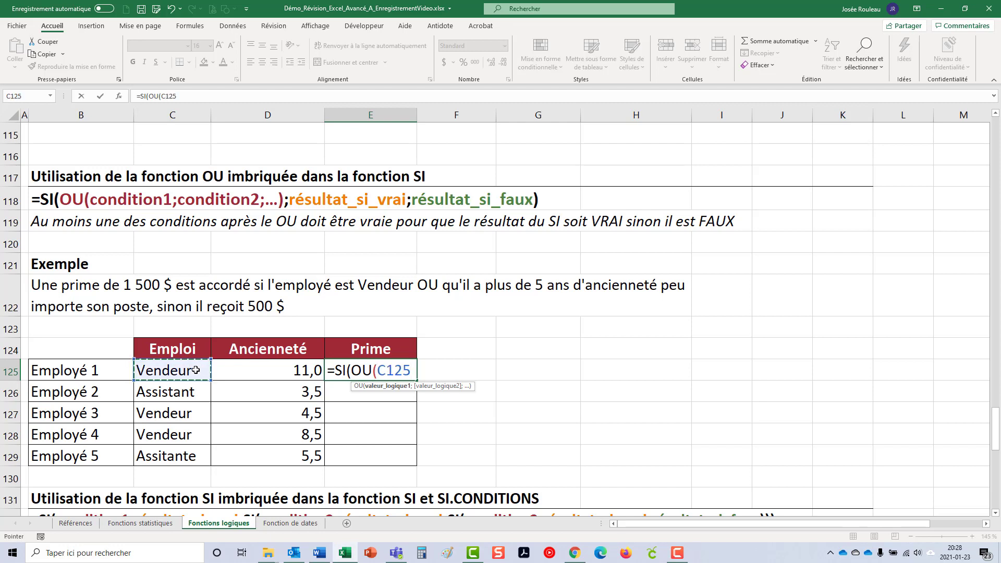
type("=\"vend")
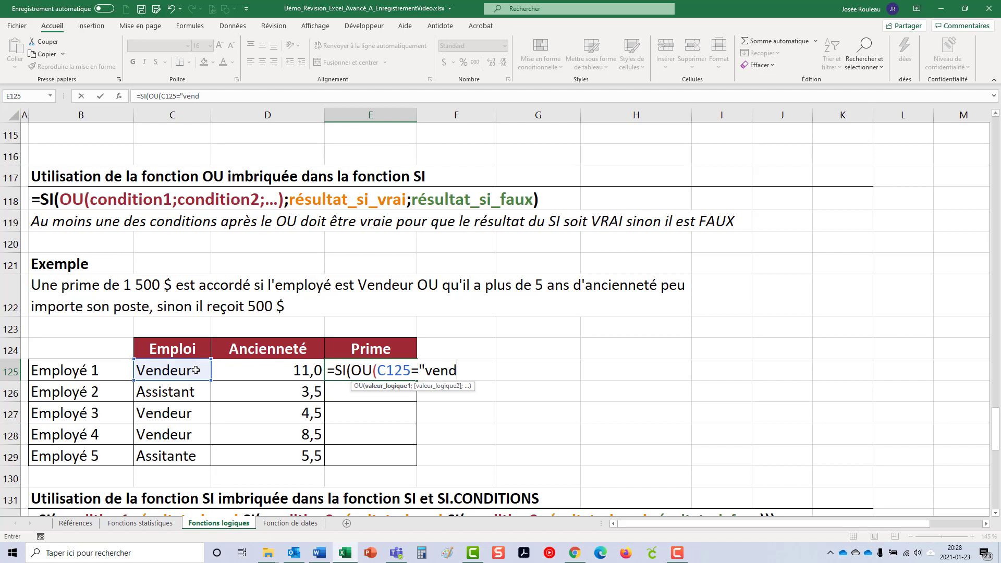
type("eur\"")
type(";")
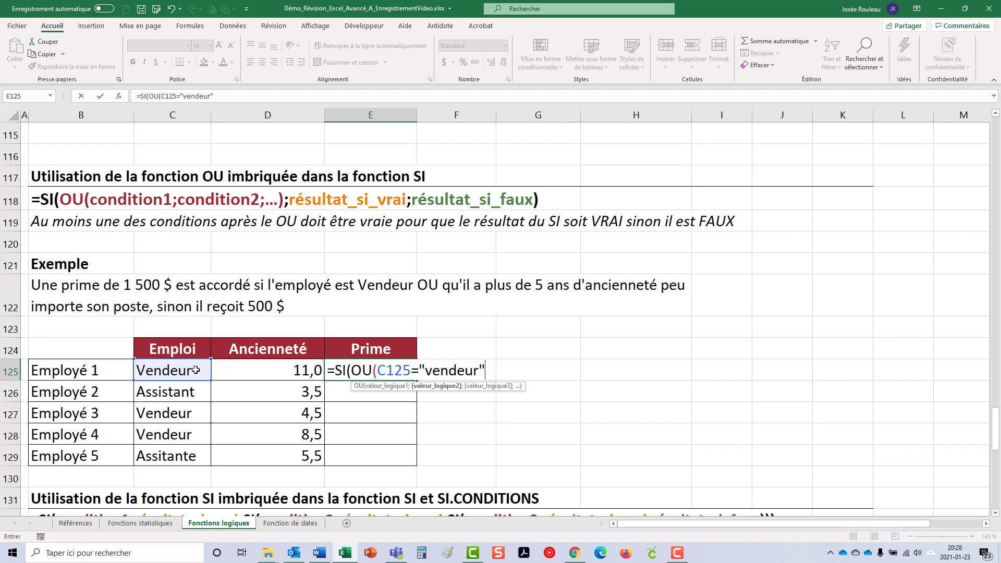
left_click(293, 370)
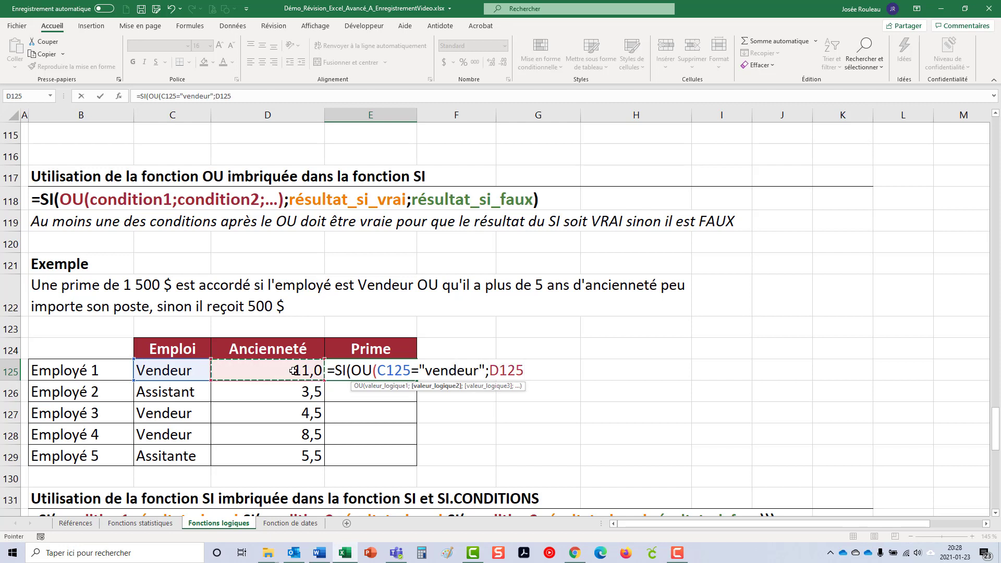
type(">5)")
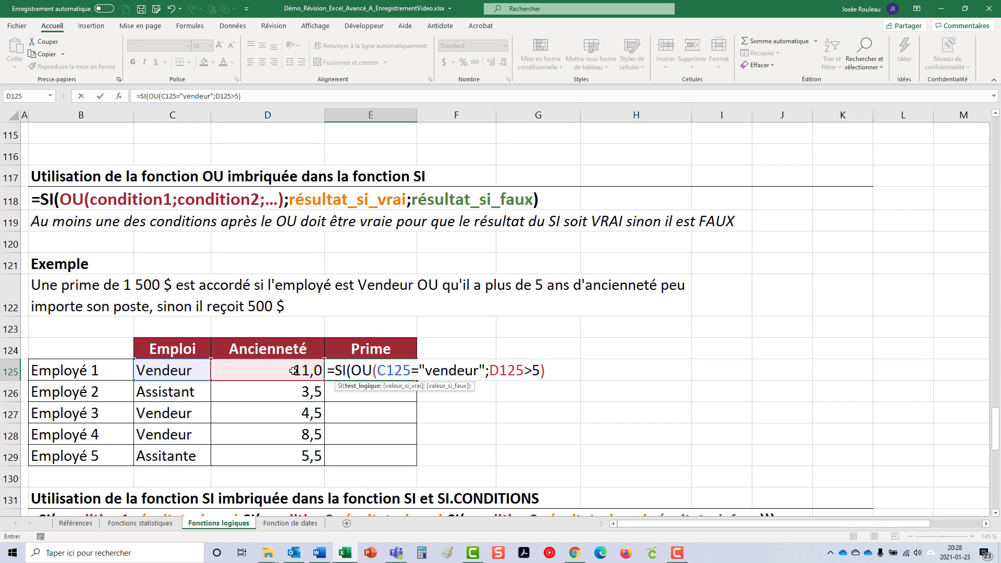
type(";1500;")
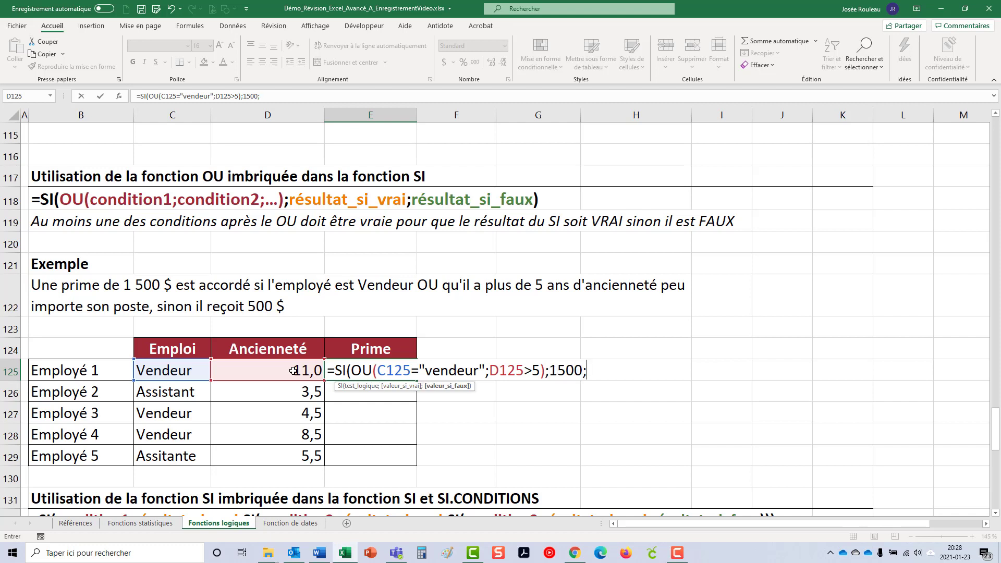
type("500)")
key("Return")
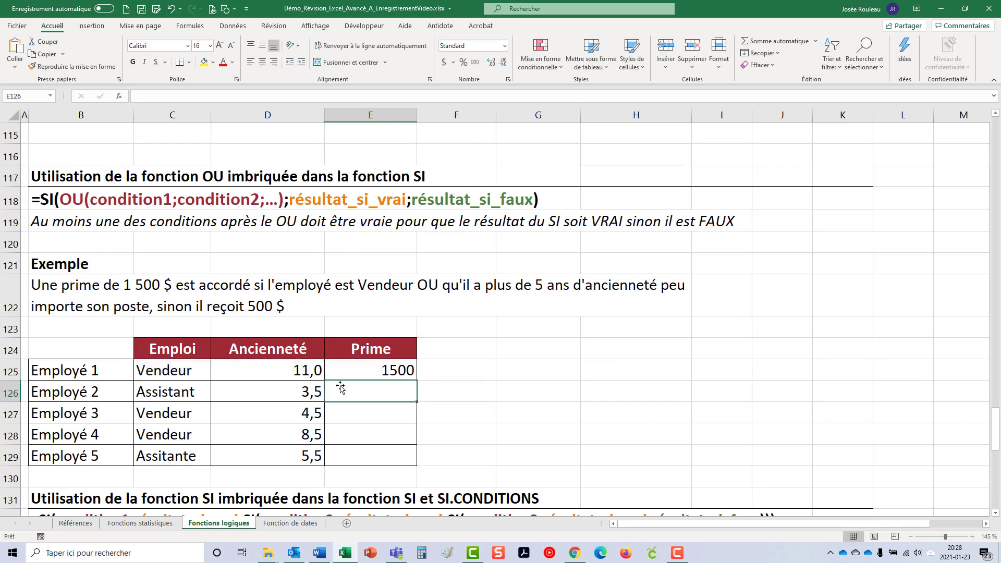
- Fill the SI/OU formula from E125 down through E129 and check Employé 2's Prime
left_click(366, 371)
double_click(415, 380)
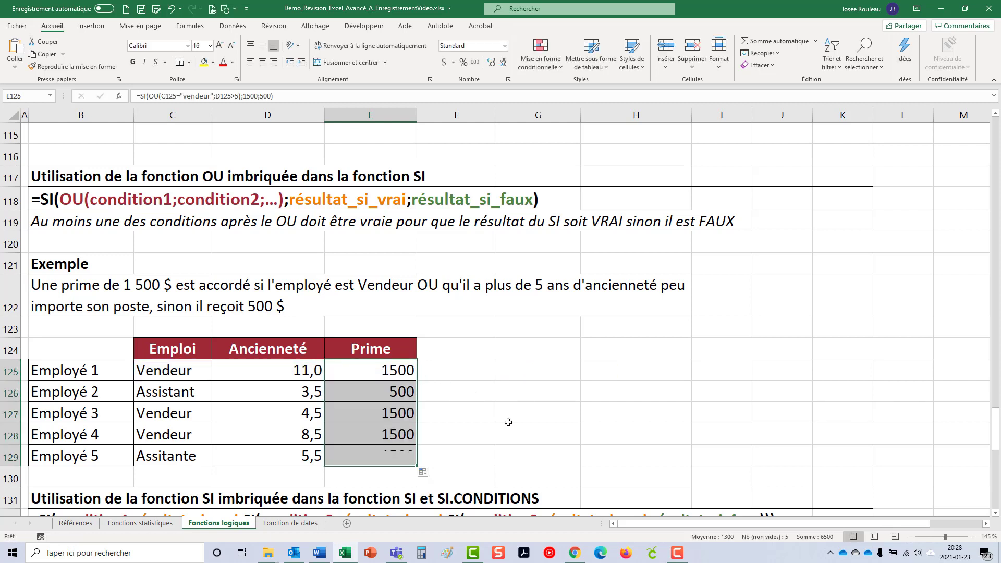
left_click(388, 391)
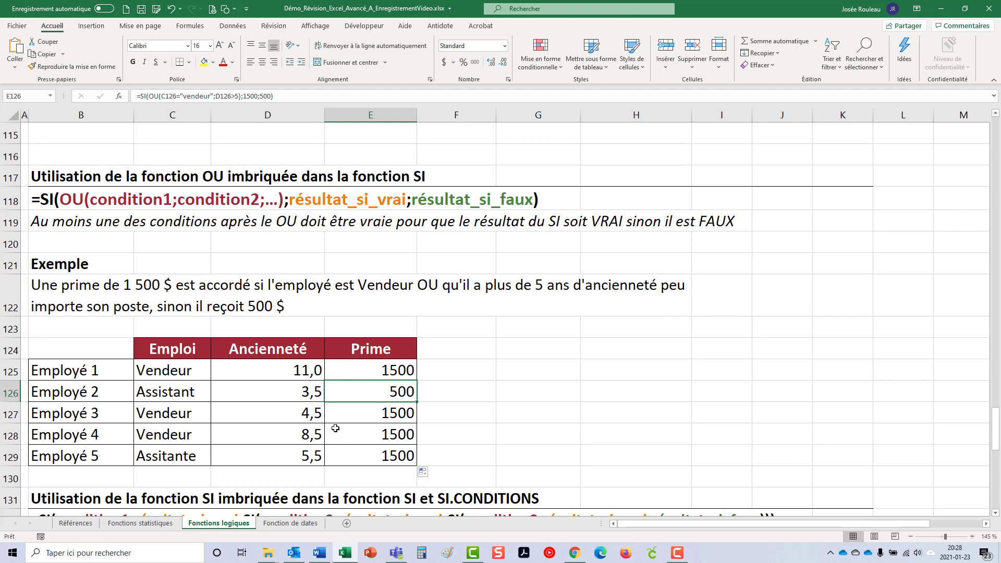
- In D138, enter the nested formula =SI(C138="vendeur";1500;SI(C138="Technicien";1000;500)) for Employé 1's Prime
scroll(345, 423, "down", 3)
scroll(346, 416, "down", 2)
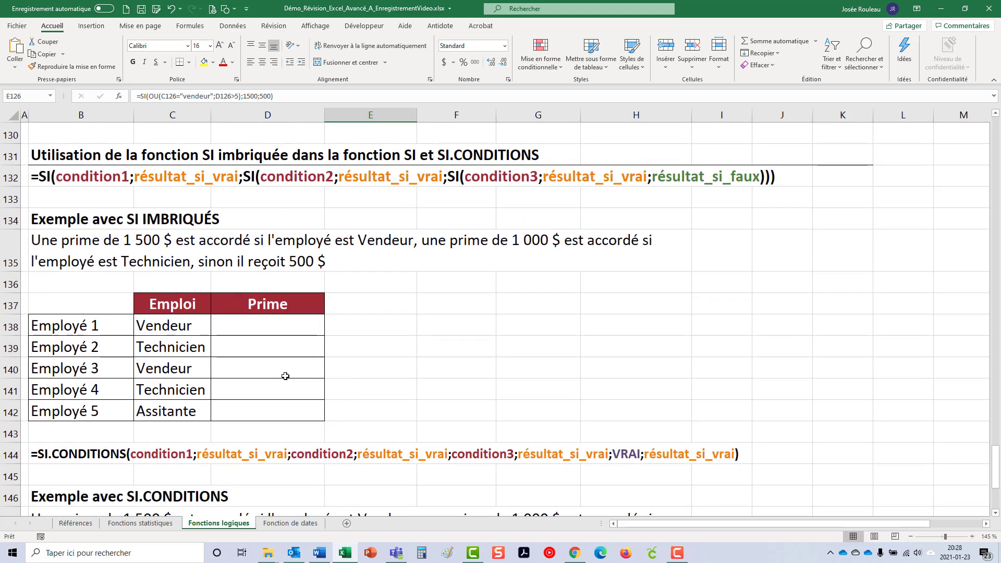
left_click(277, 327)
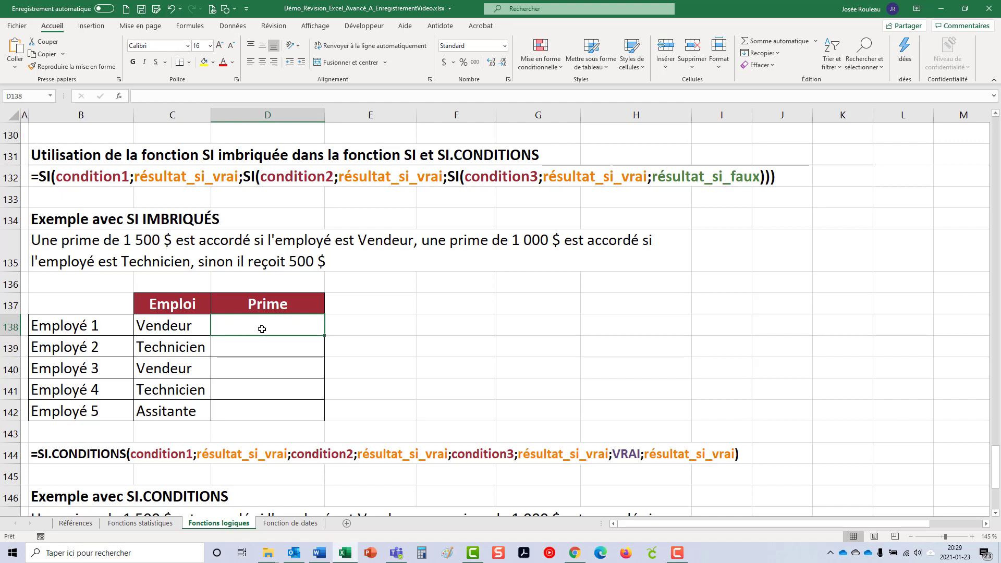
type("=SI(")
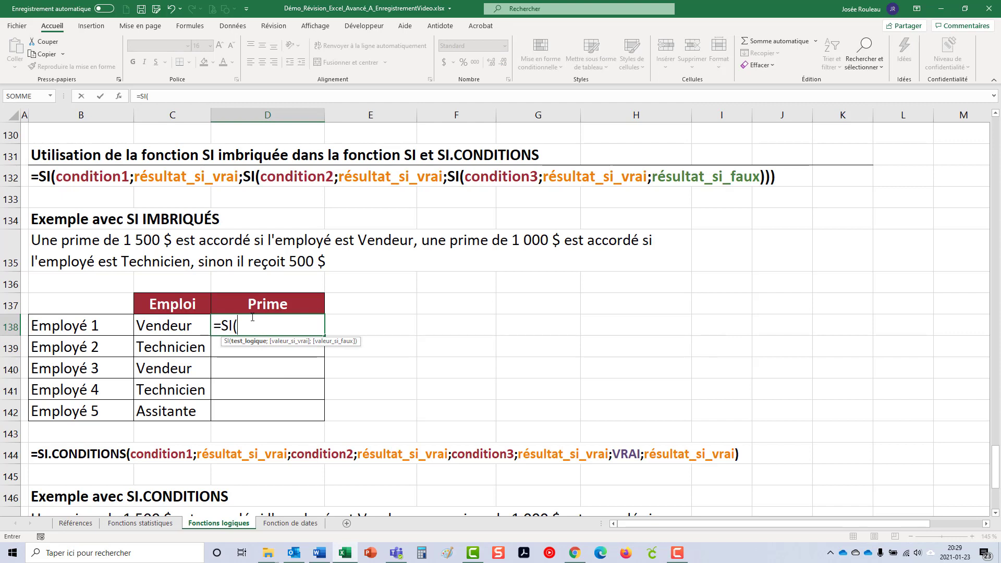
left_click(169, 325)
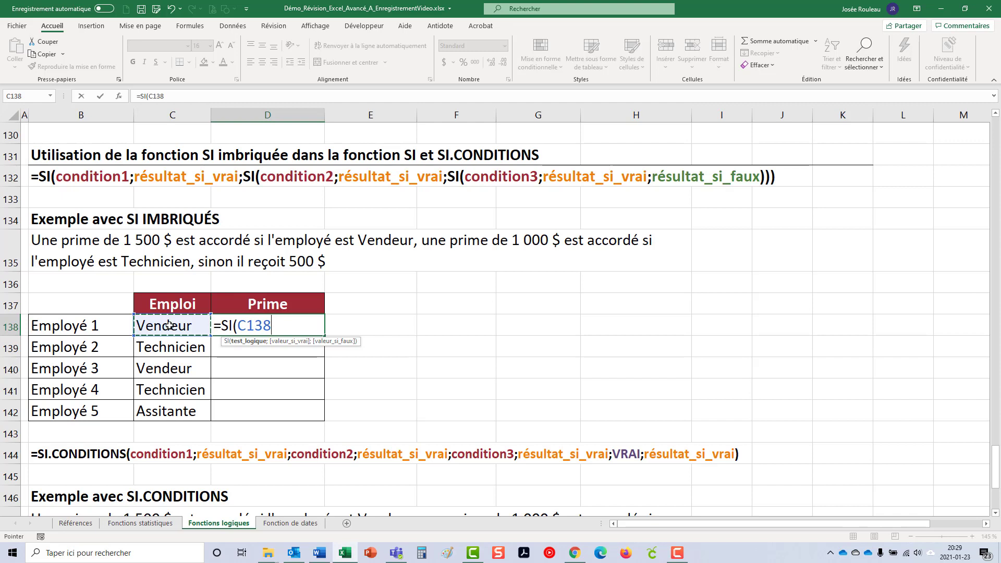
type("=\"vendeur")
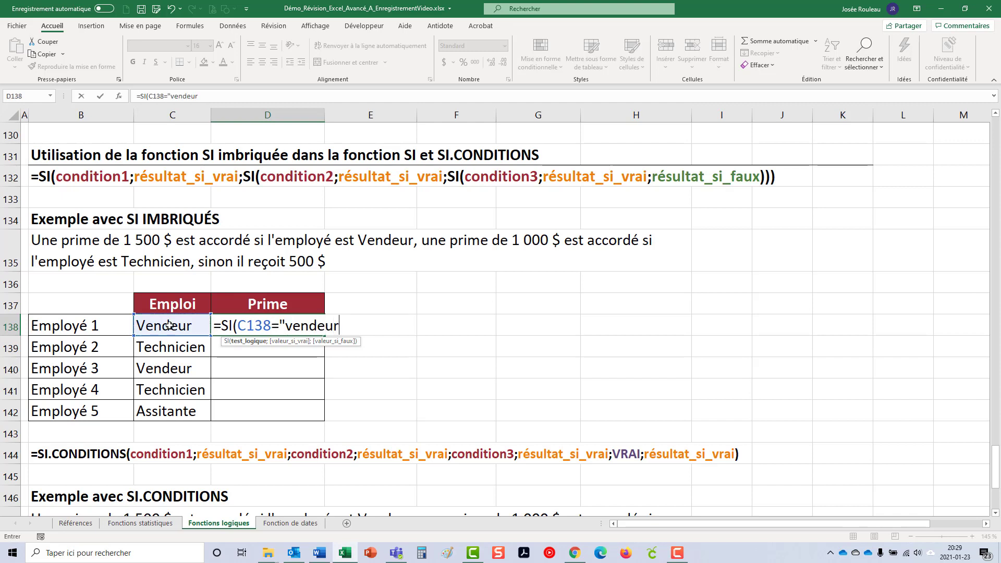
type("\";1500")
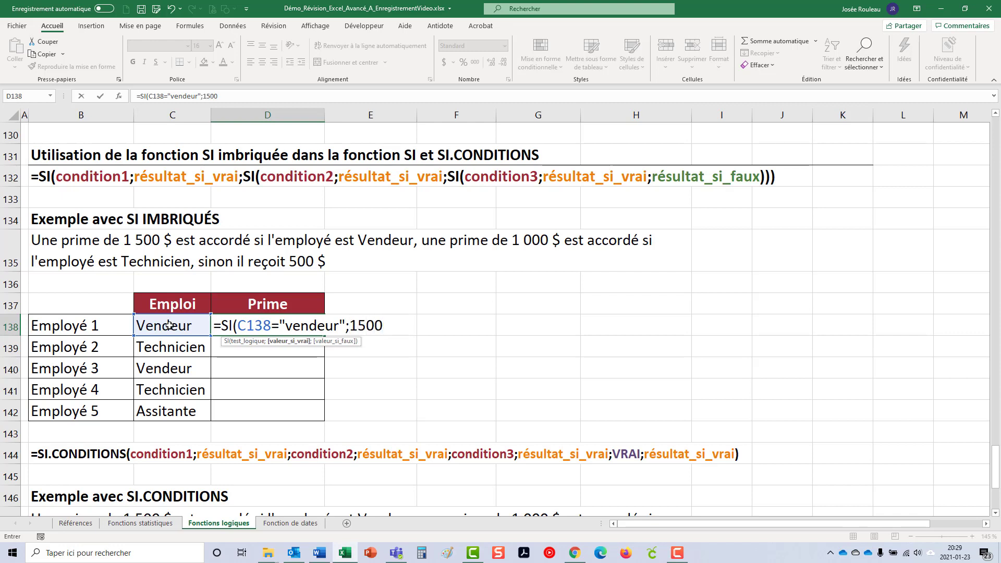
type(";SI(")
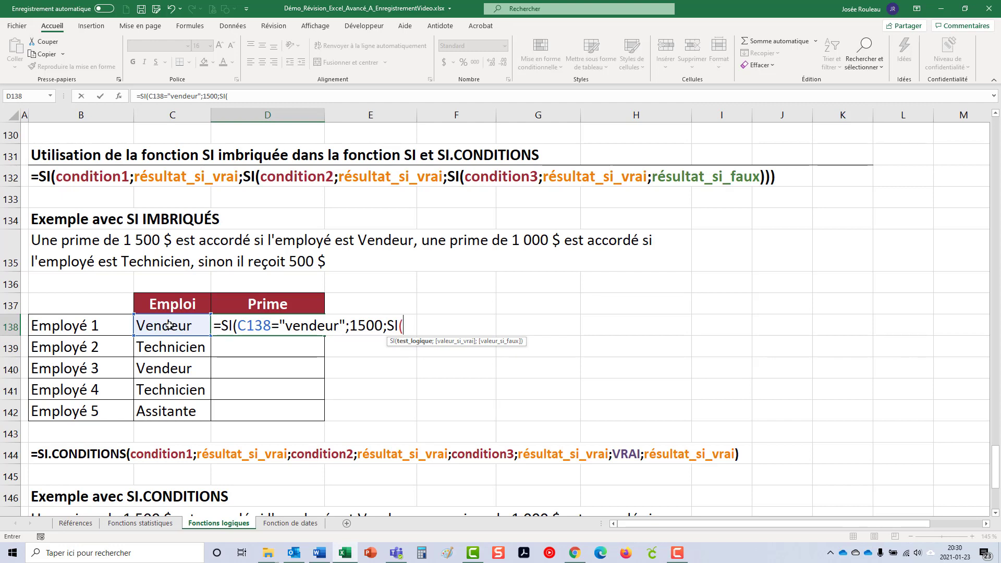
left_click(180, 325)
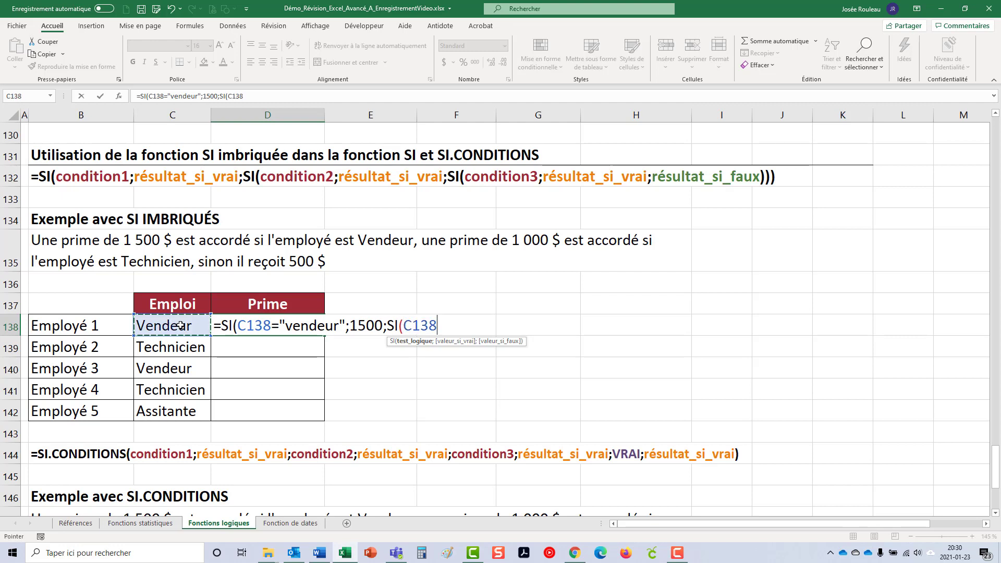
type("=\"Tec")
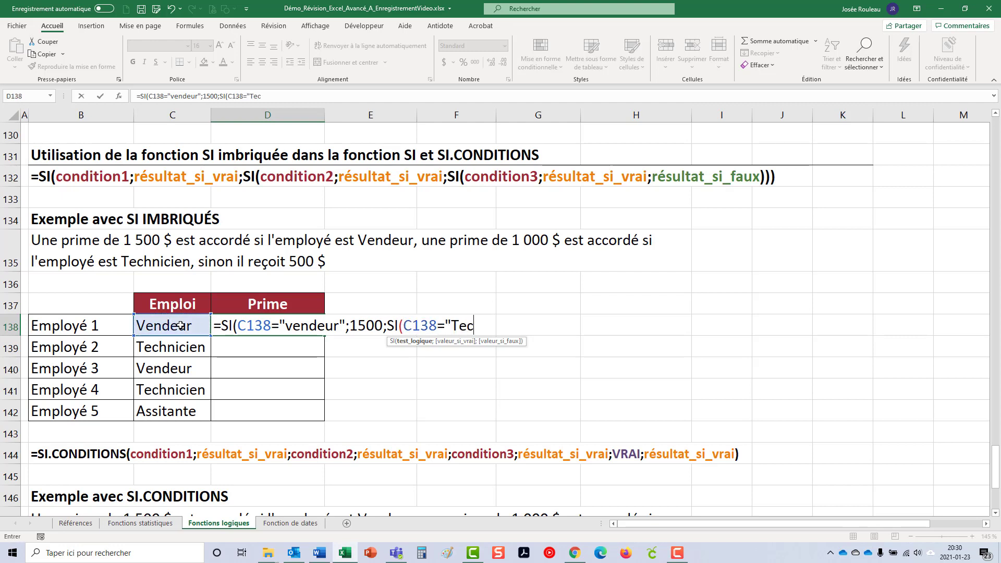
type("hnicien\";")
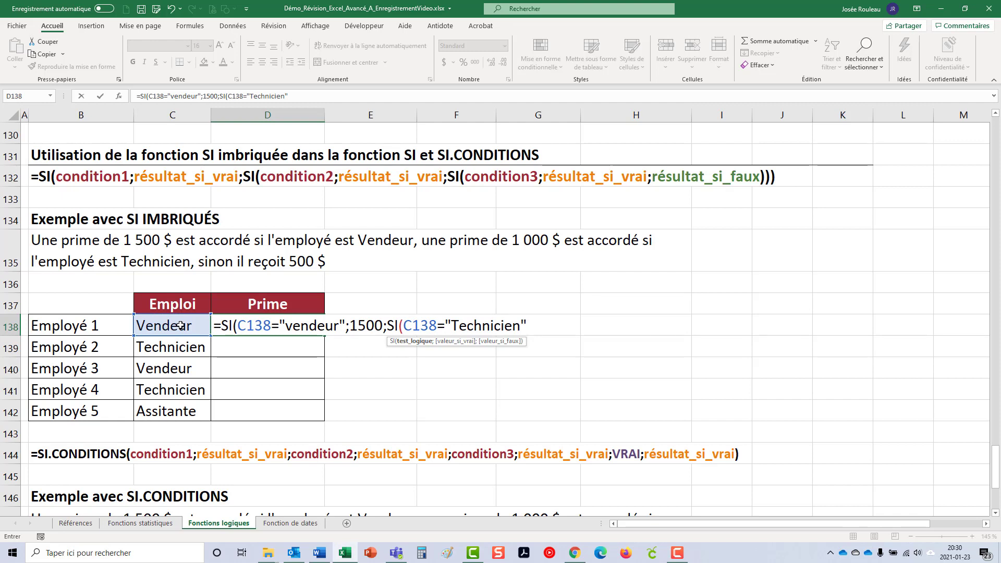
type("1000")
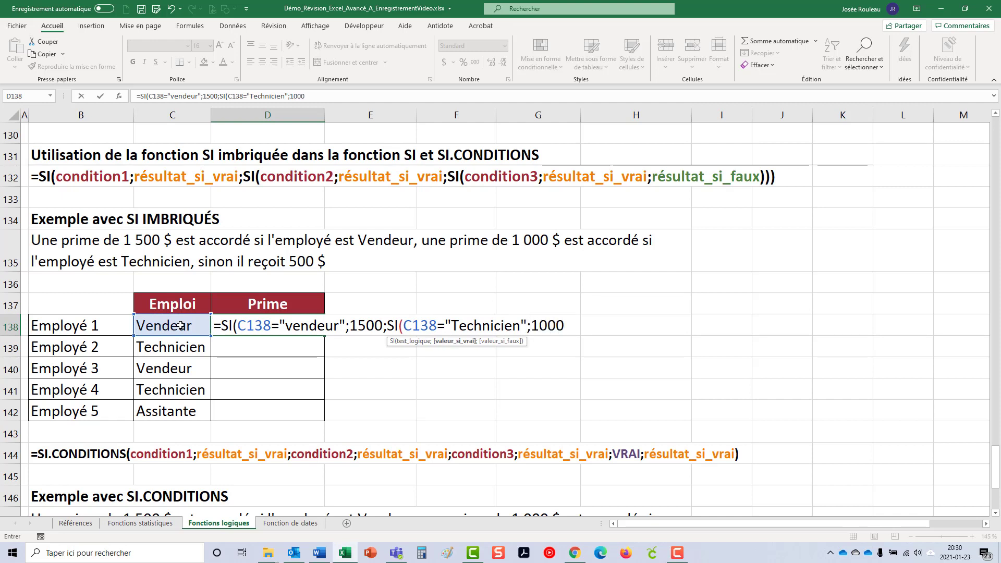
type(";500")
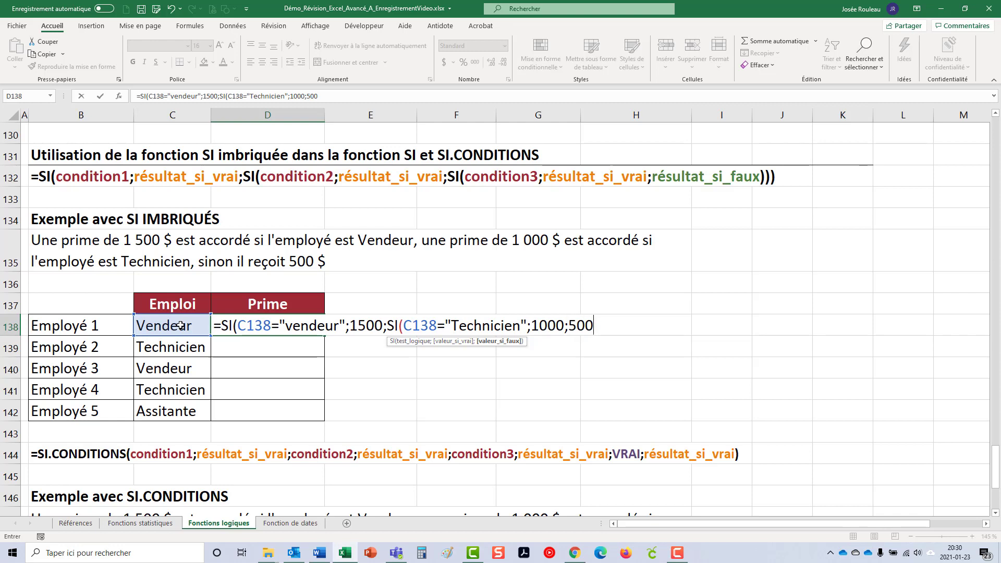
type(")")
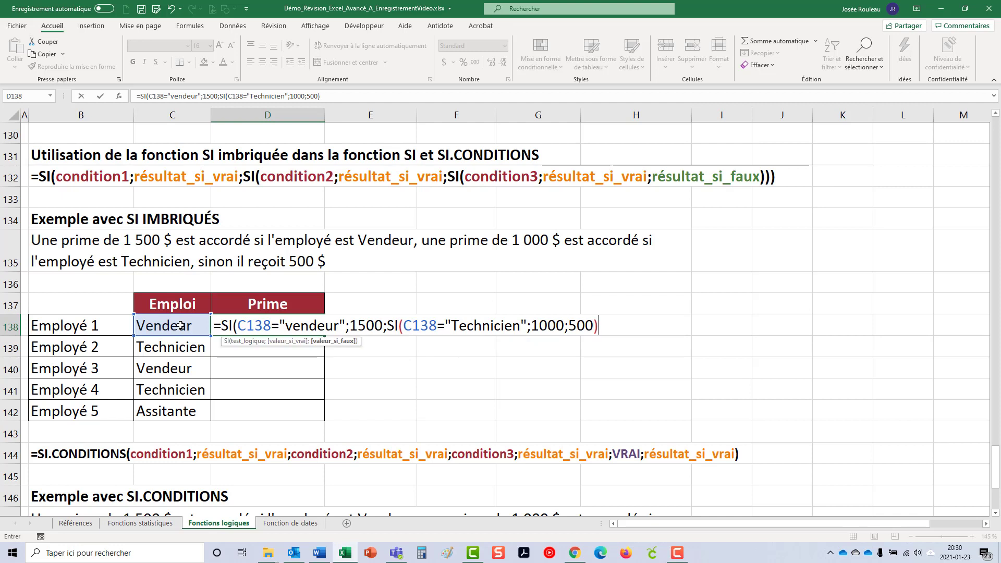
type(")")
key("Return")
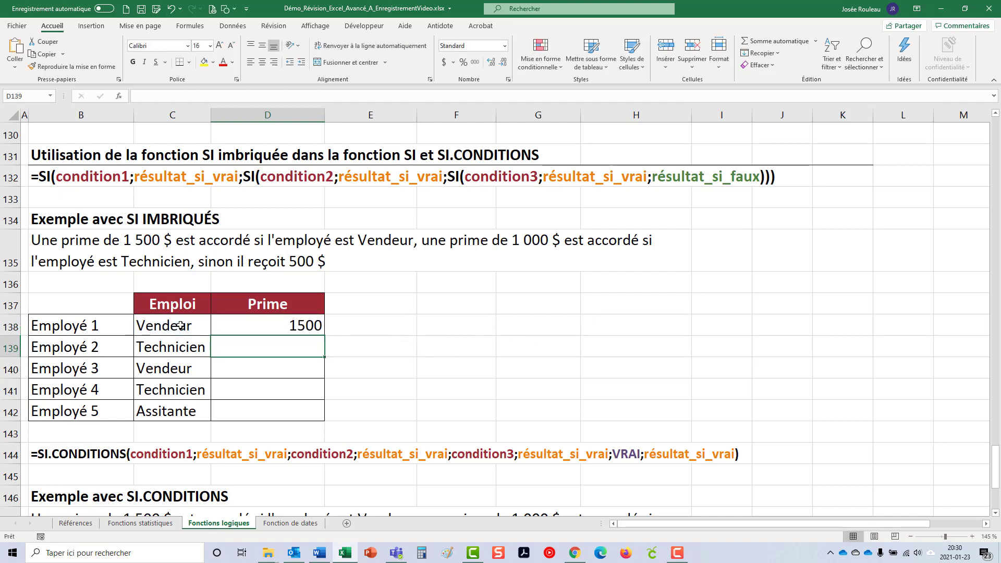
- Fill the nested SI formula from D138 down through D142 and correct Employé 5's Emploi in C142 to "Assistante"
left_click(291, 326)
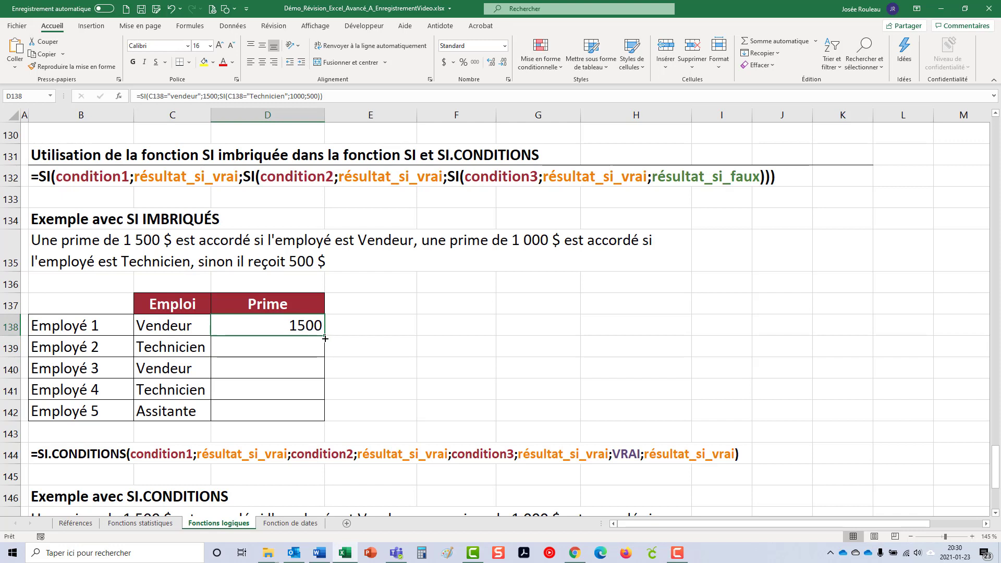
left_click_drag(324, 339, 324, 418)
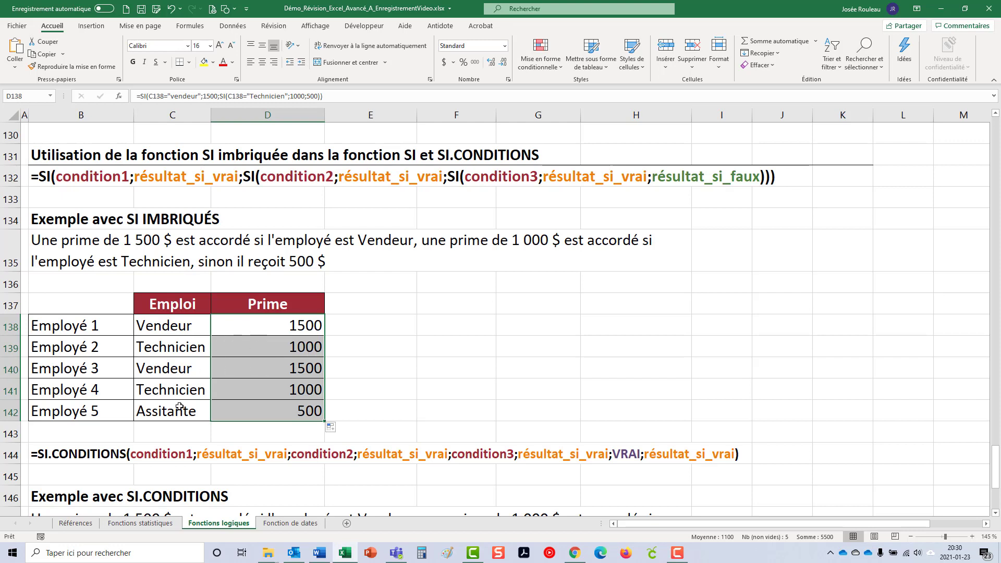
double_click(162, 411)
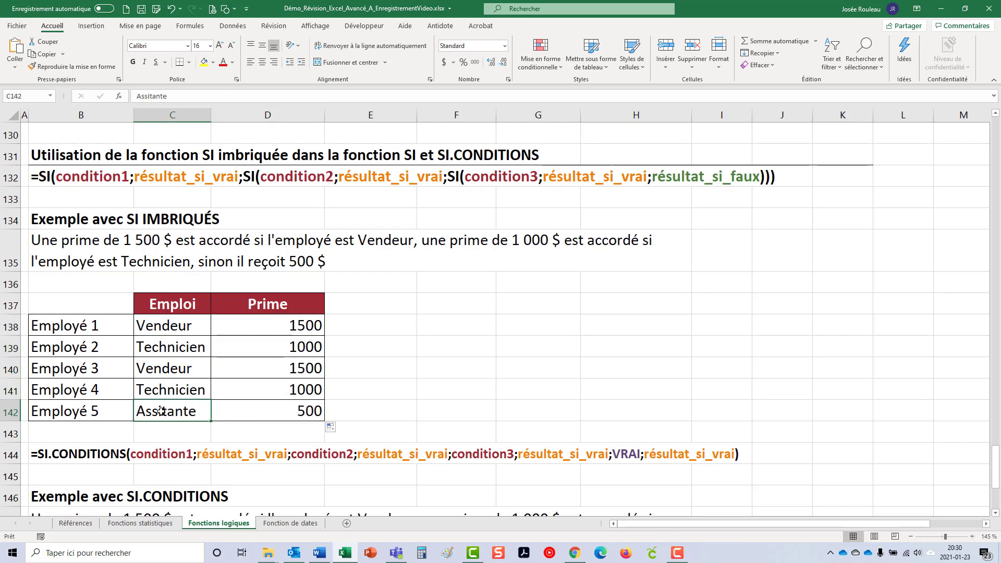
type("s")
left_click(259, 408)
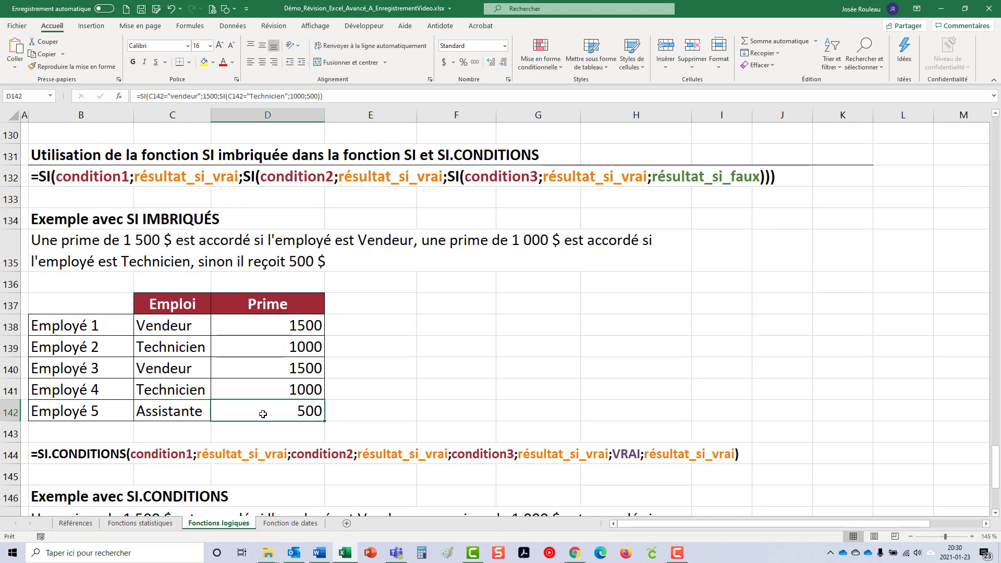
- In D150, enter =SI.CONDITIONS(C150="vendeur";1500;C150="technicien";1000;VRAI;500) for Employé 1's Prime in the SI.CONDITIONS example
scroll(262, 414, "down", 4)
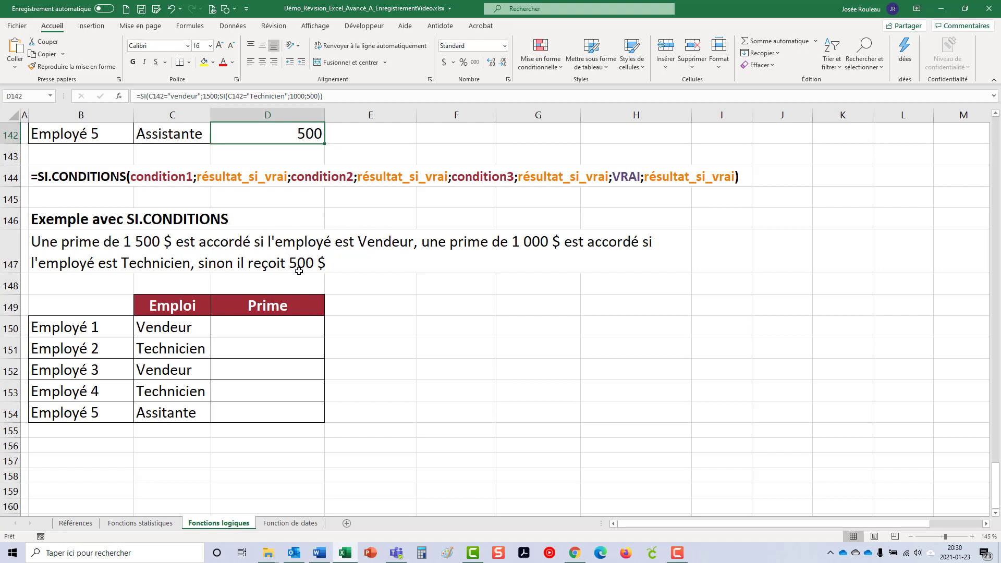
left_click(273, 321)
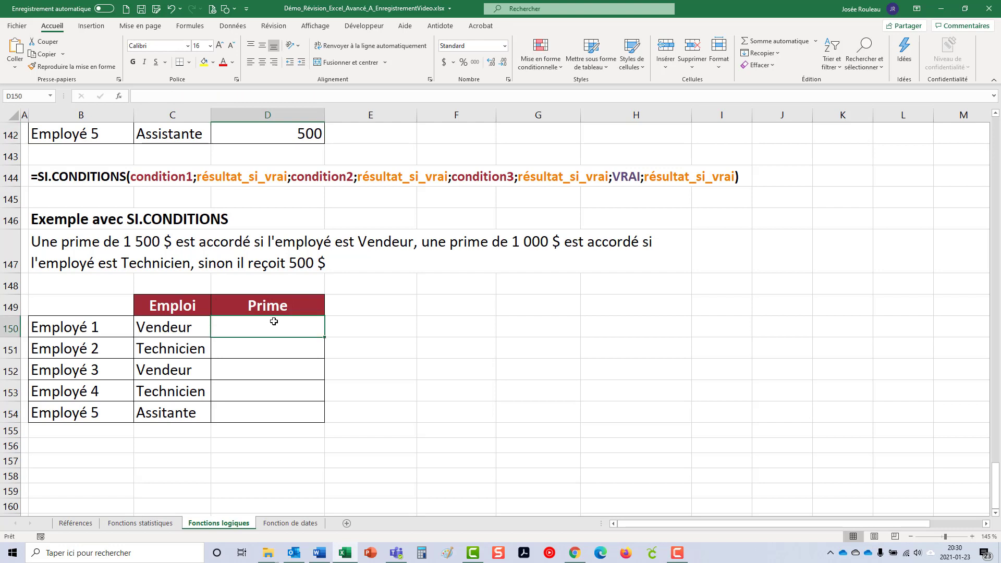
type("=SI.C")
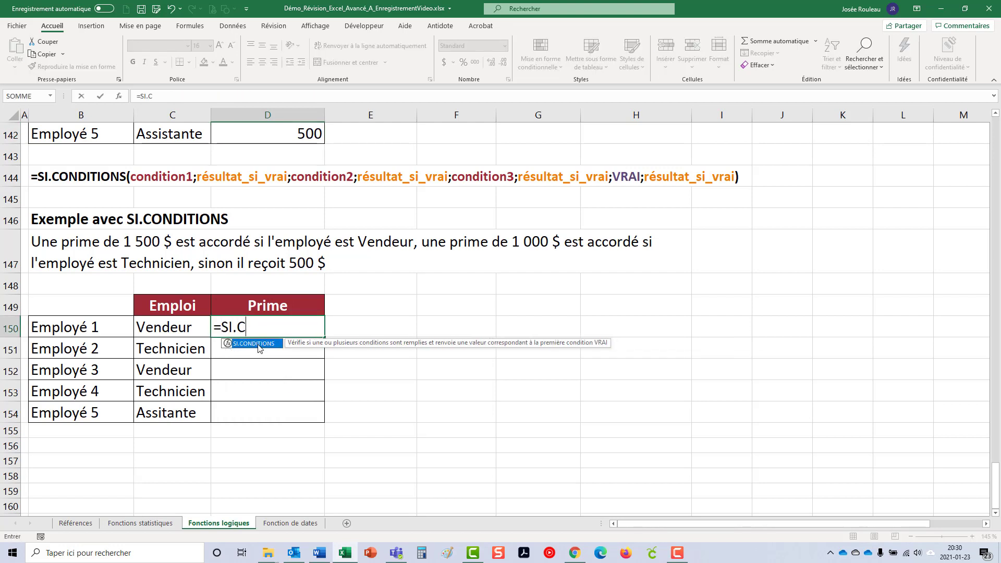
double_click(255, 344)
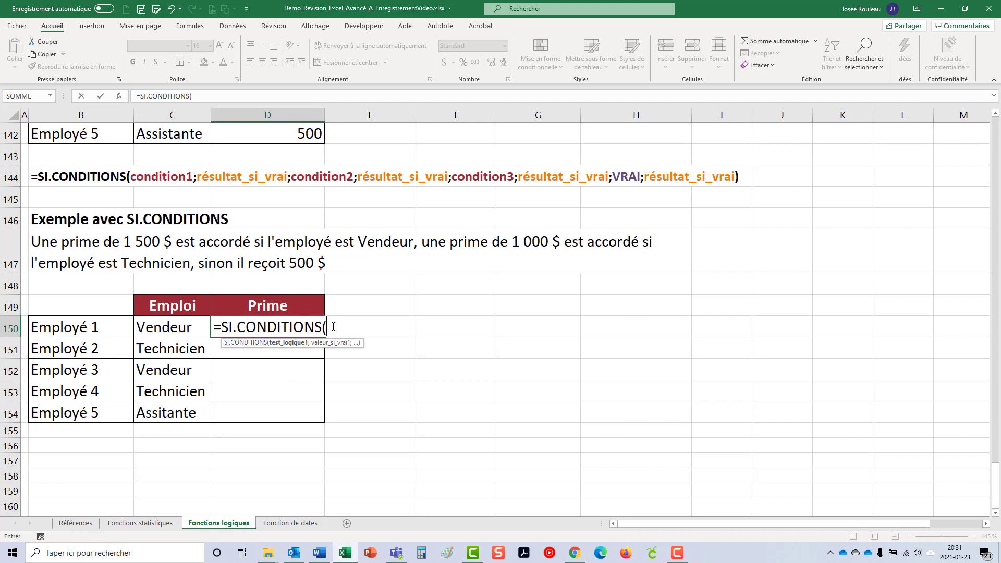
left_click(192, 328)
type("=")
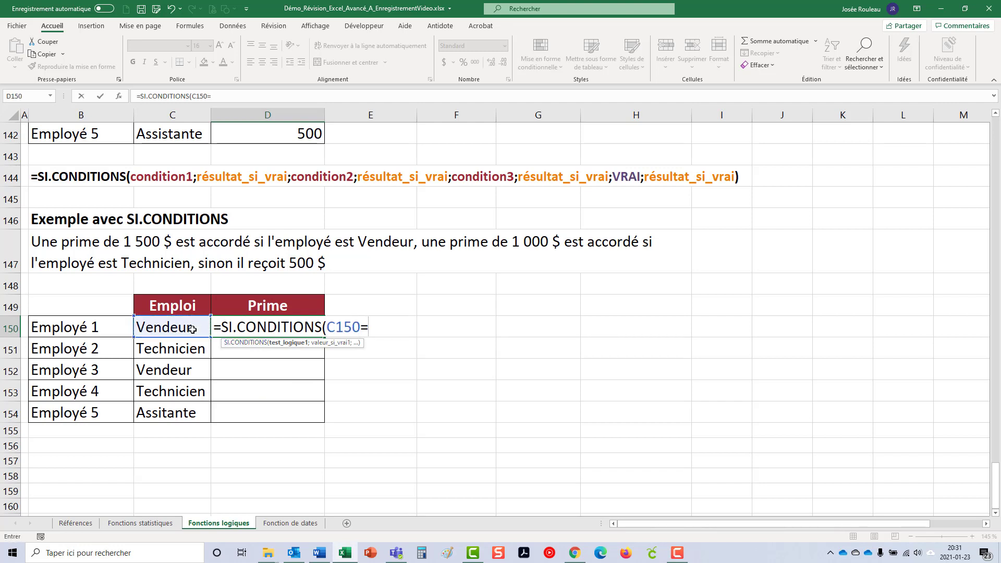
type("\"vendeur\"")
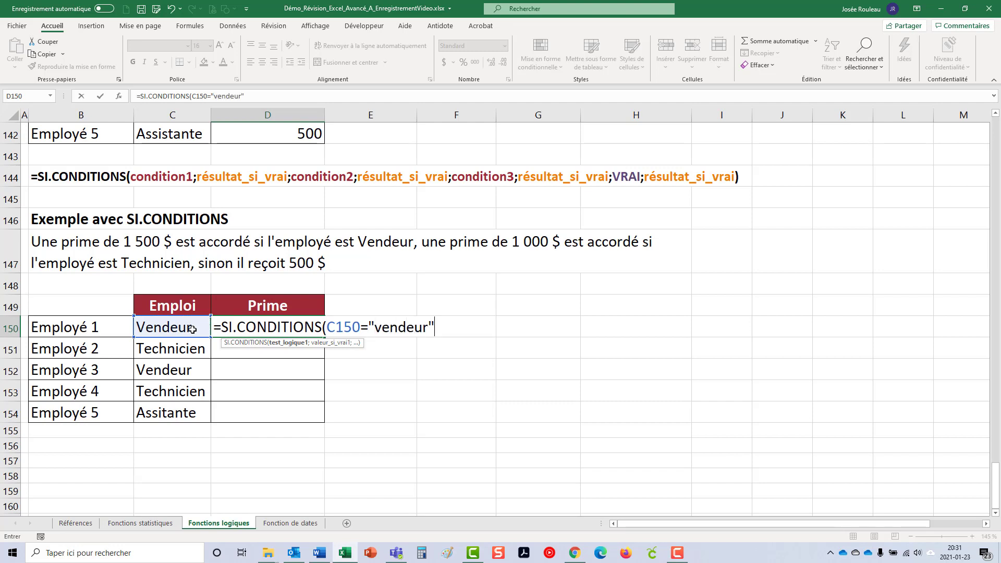
type(";")
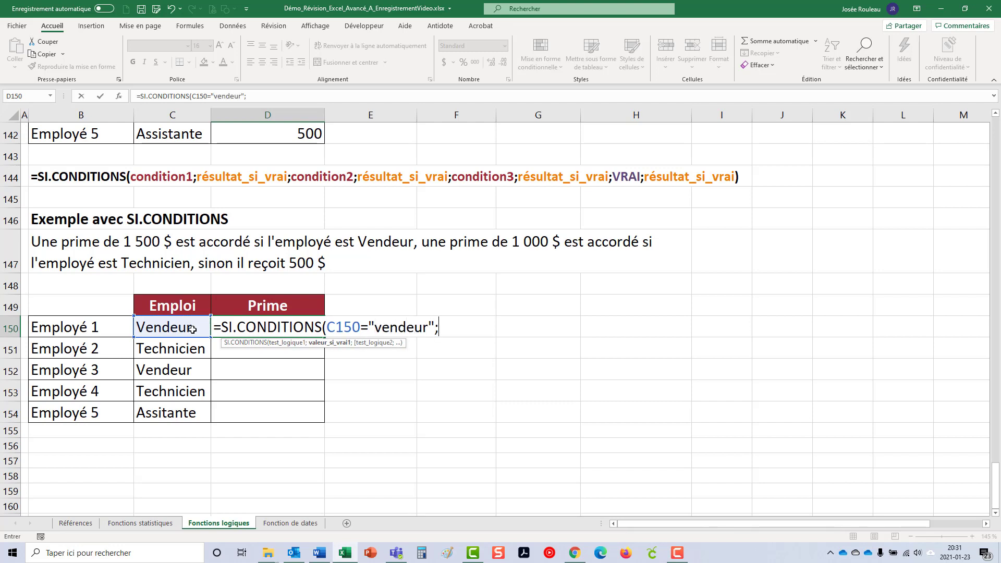
type("1500;")
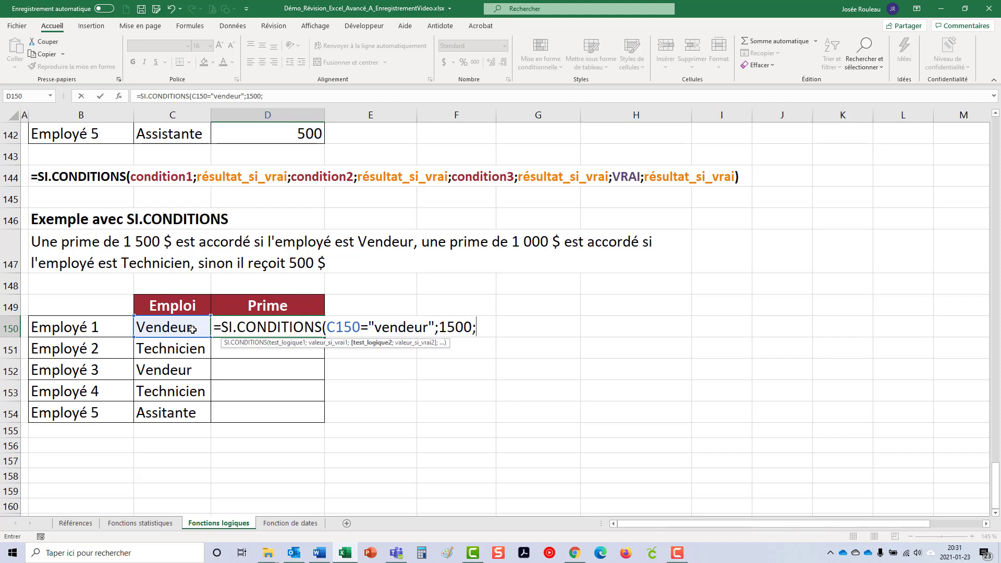
left_click(192, 329)
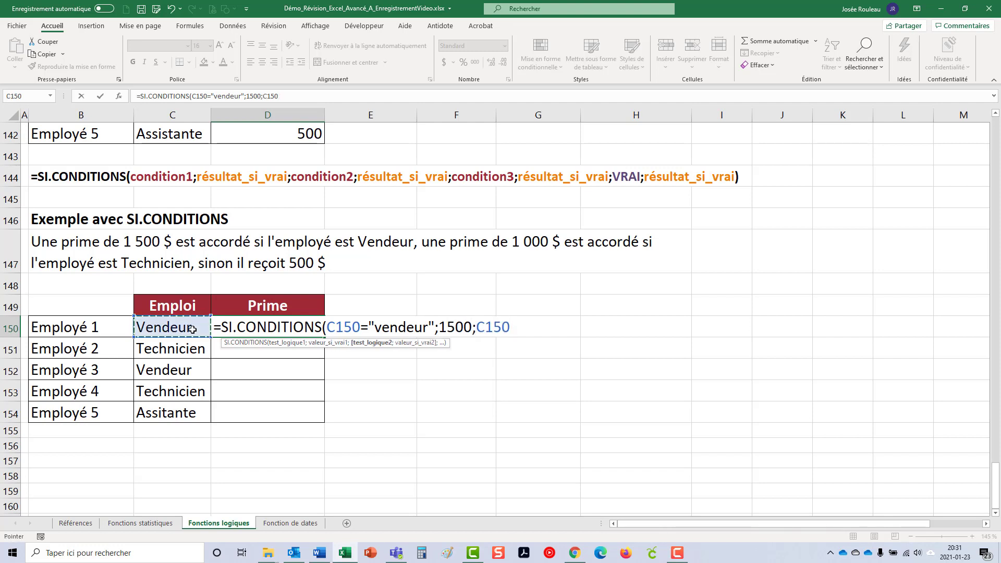
type("=\"technicien\";")
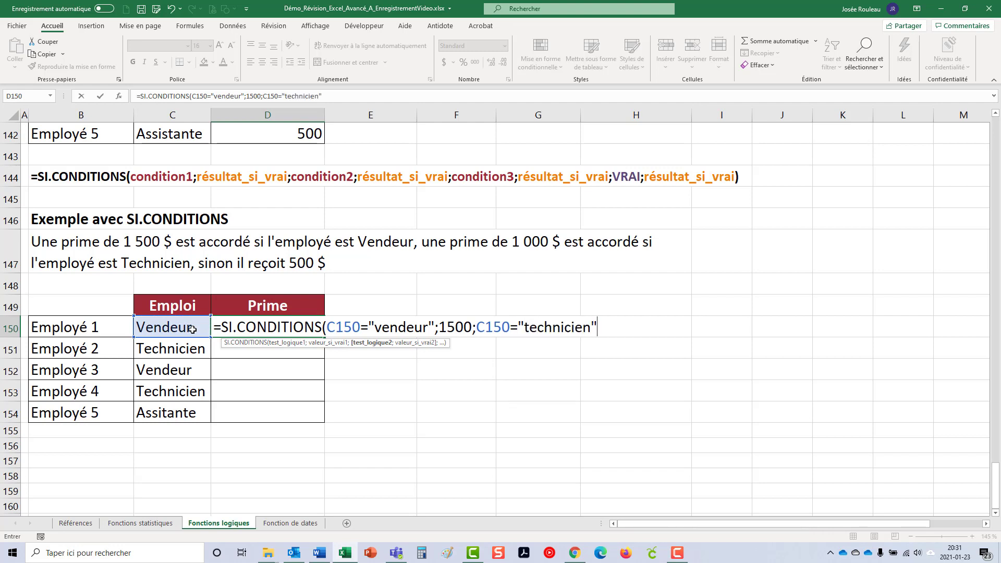
type("1000")
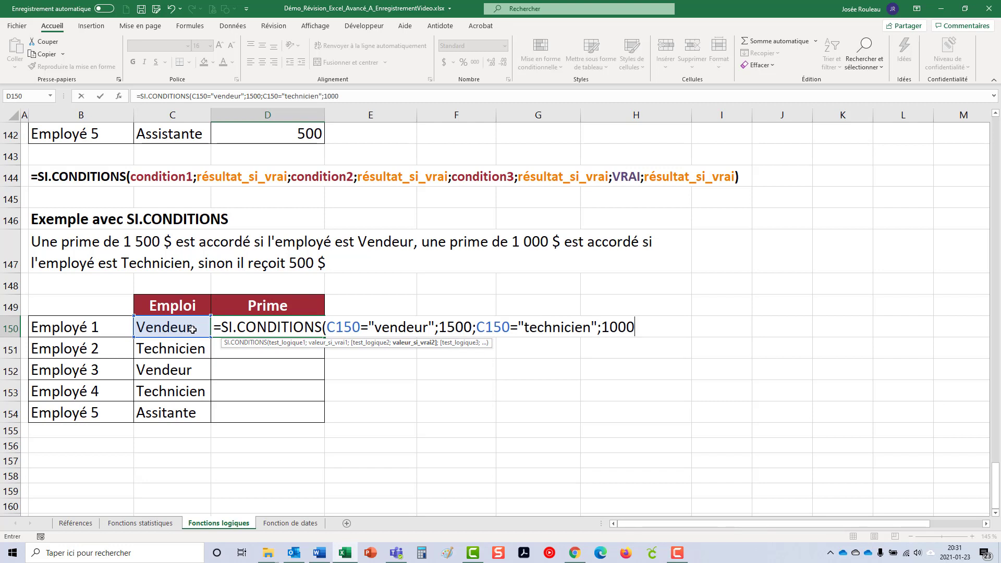
type(";")
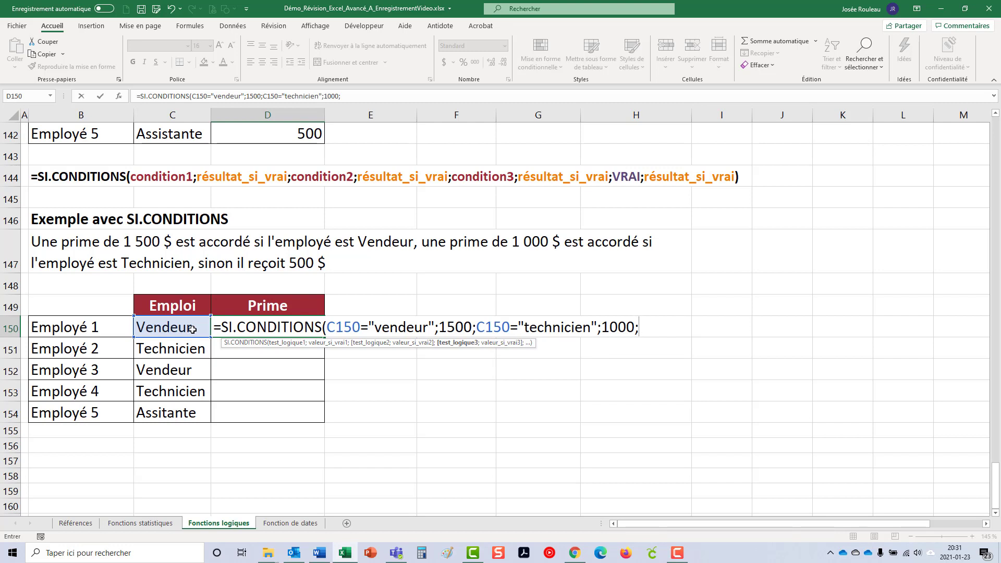
type("VRAI")
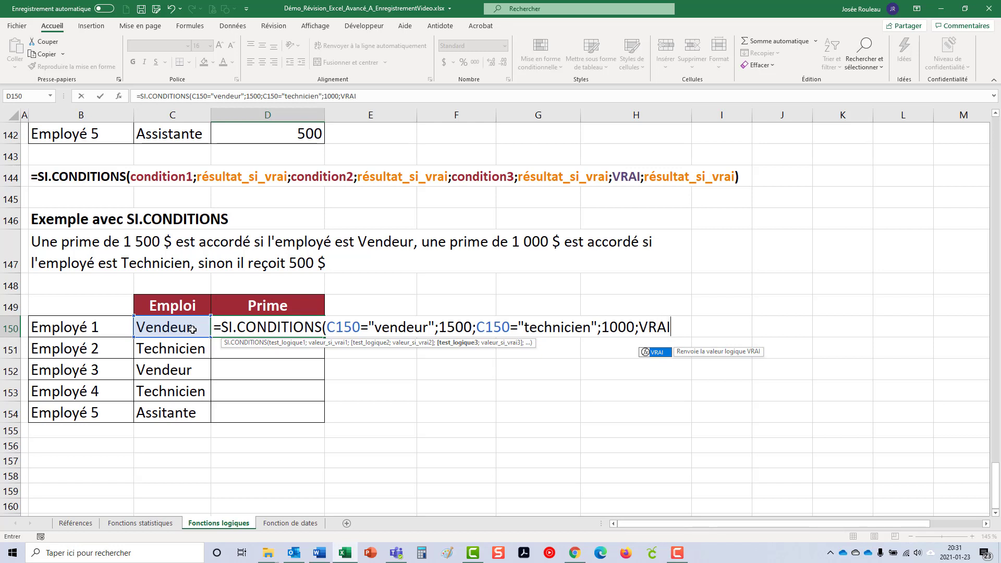
type(";")
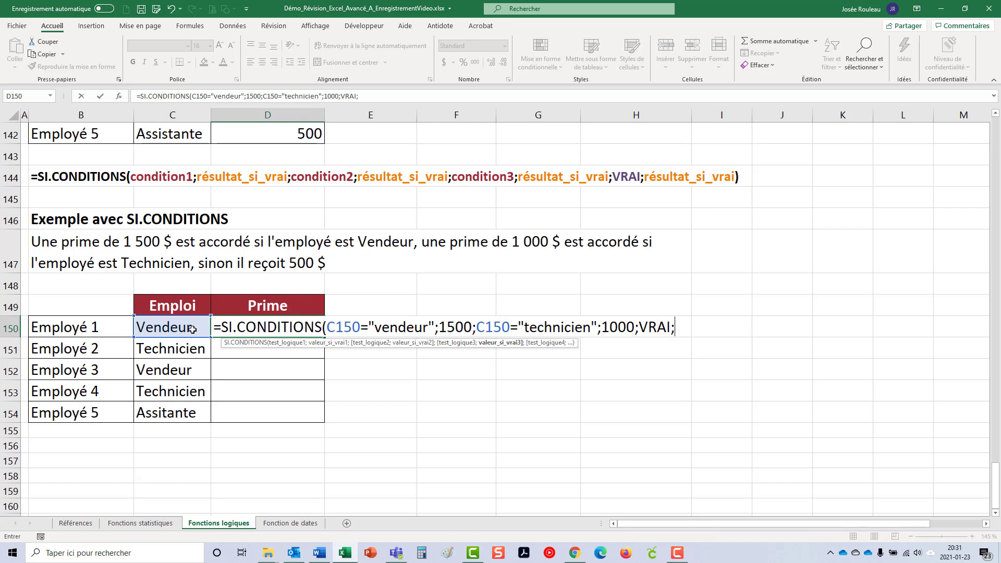
type("500)")
key("Return")
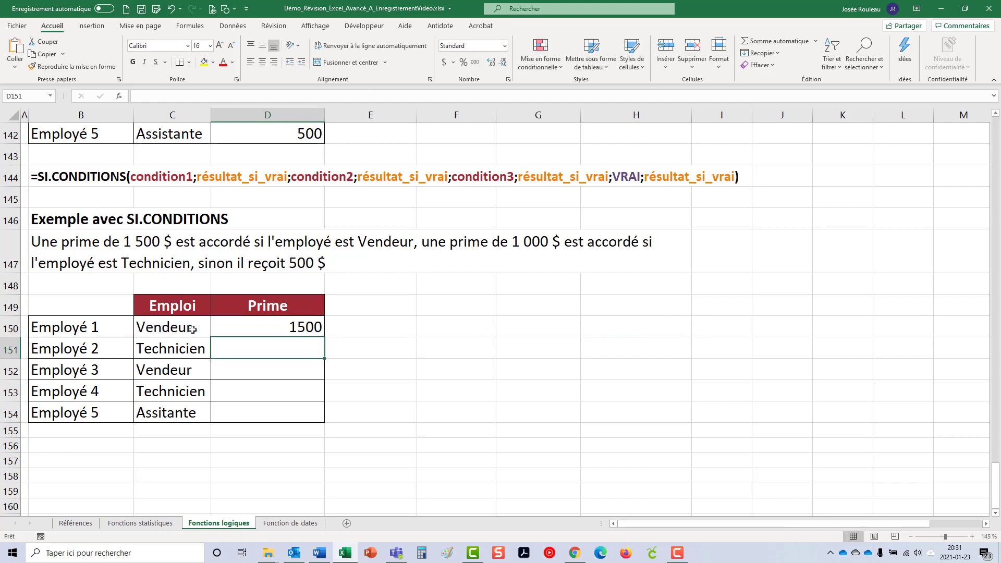
- Fill the SI.CONDITIONS formula from D150 down through D154 and check Employé 1's Prime
left_click(284, 327)
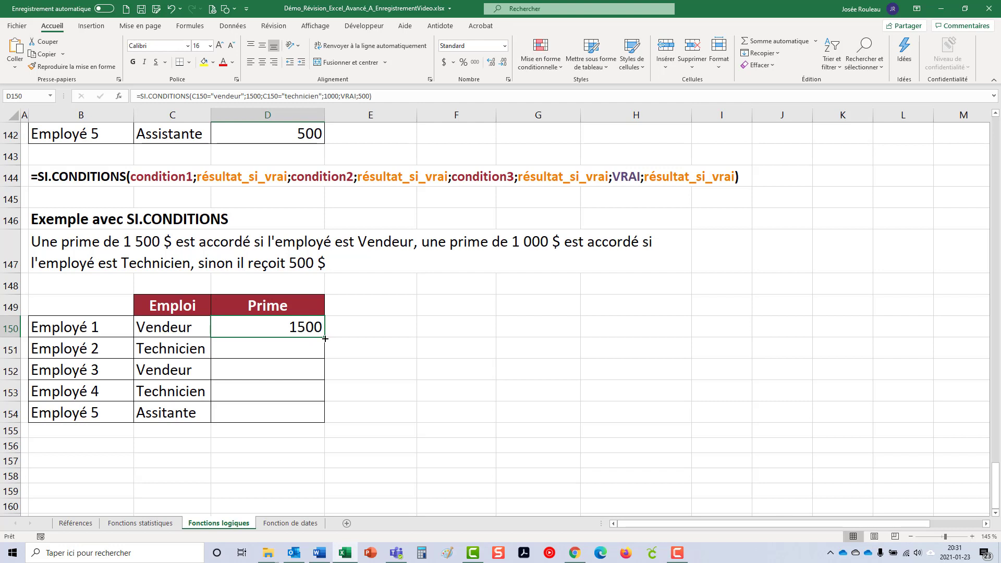
left_click_drag(324, 339, 329, 422)
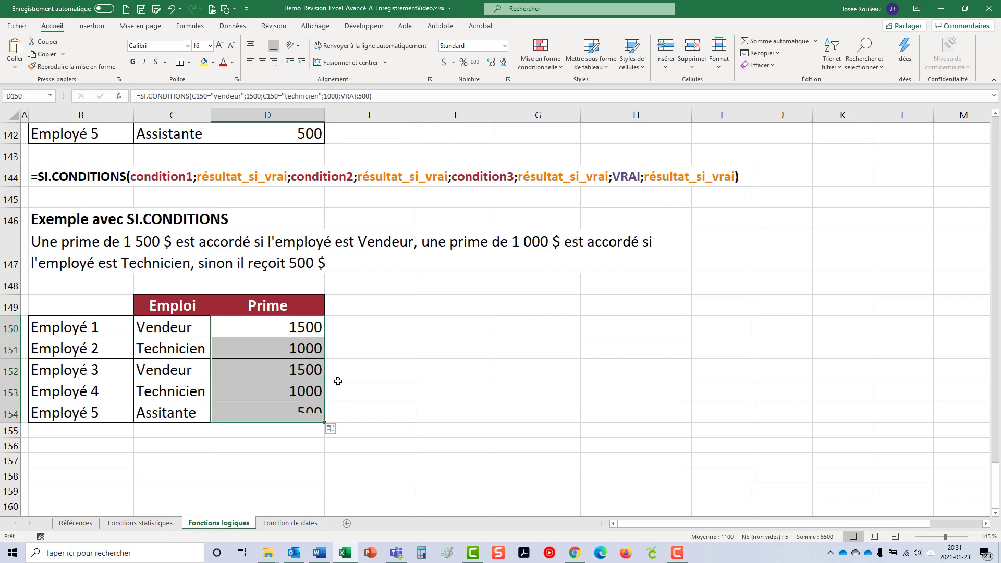
left_click(308, 328)
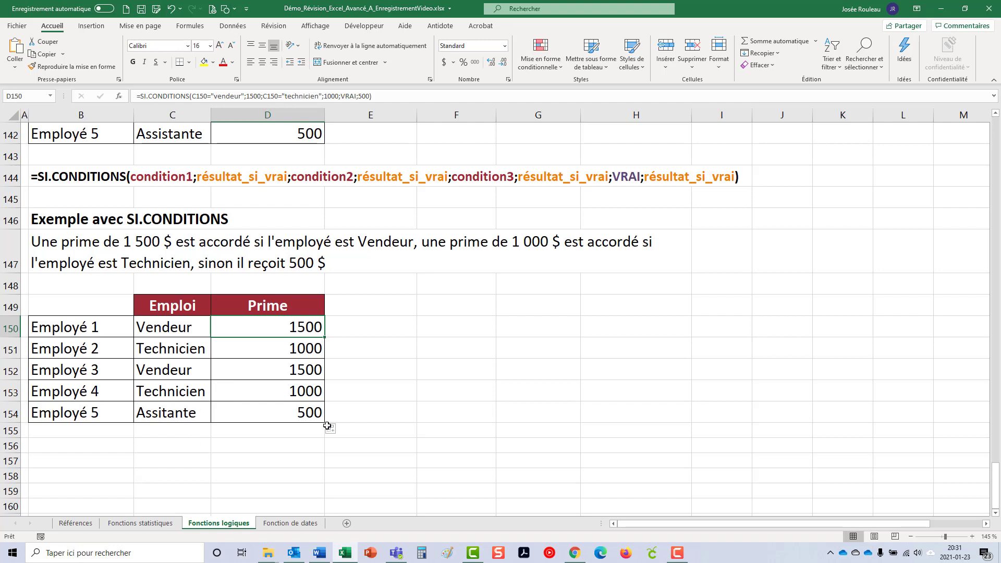
- Correct the spelling of Employé 5's Emploi in C154 to "Assistante" and check the Prime formula in D154
double_click(162, 412)
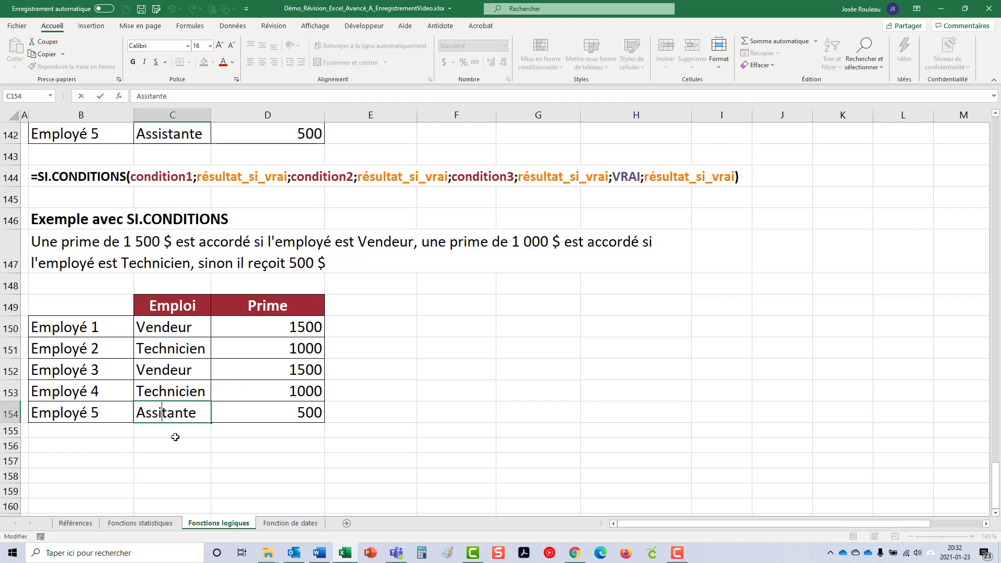
type("s")
key("Return")
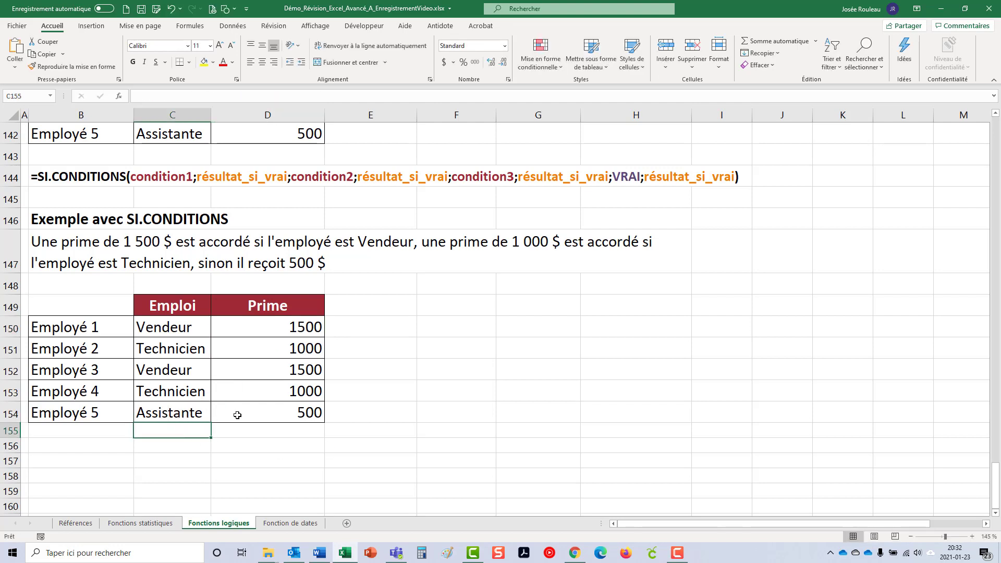
left_click(238, 414)
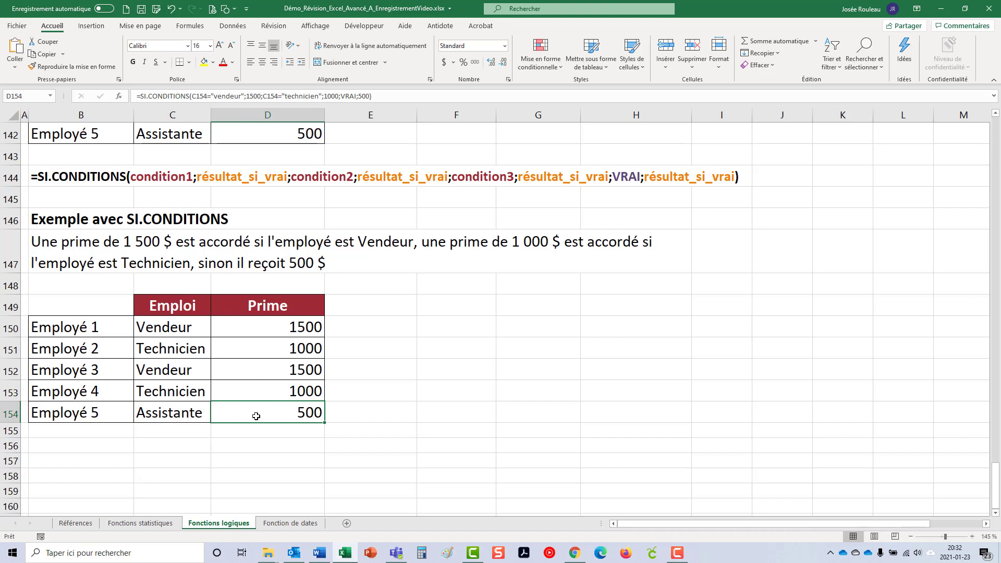
left_click(316, 441)
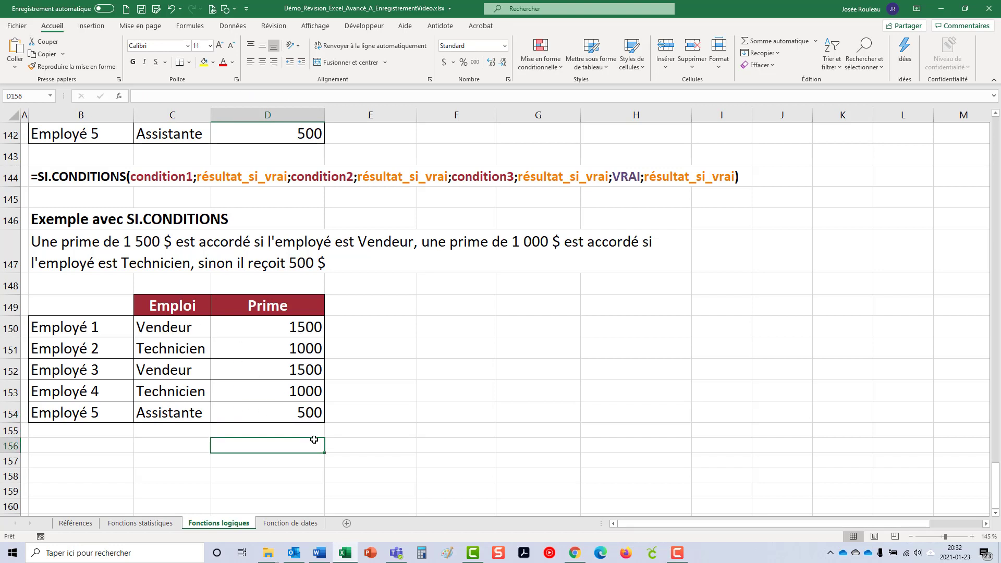